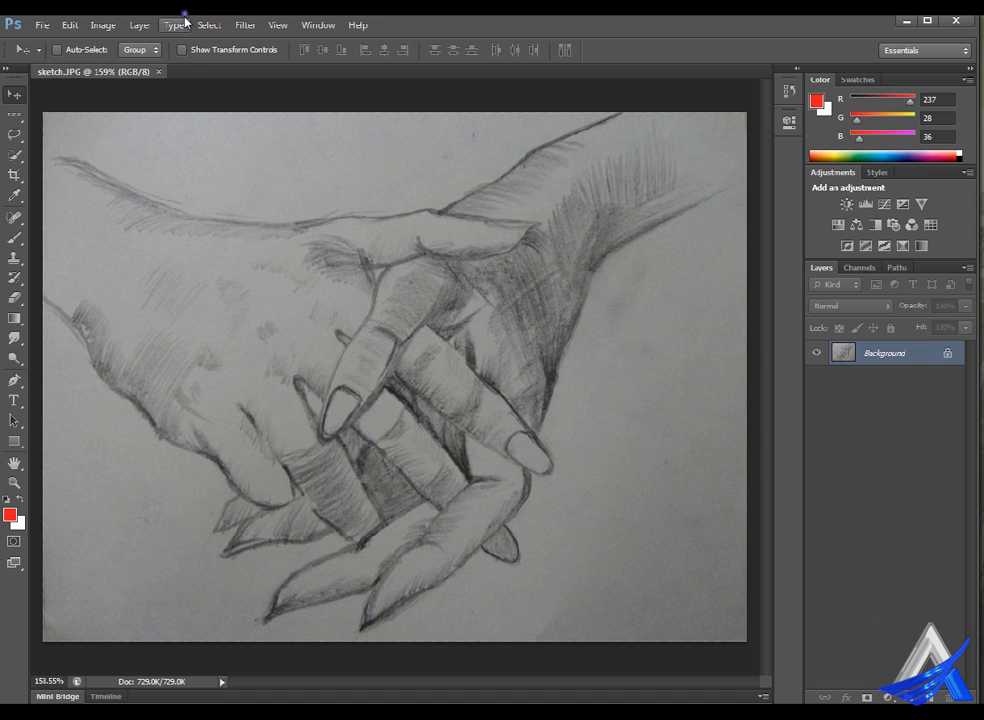
pyautogui.click(147, 21)
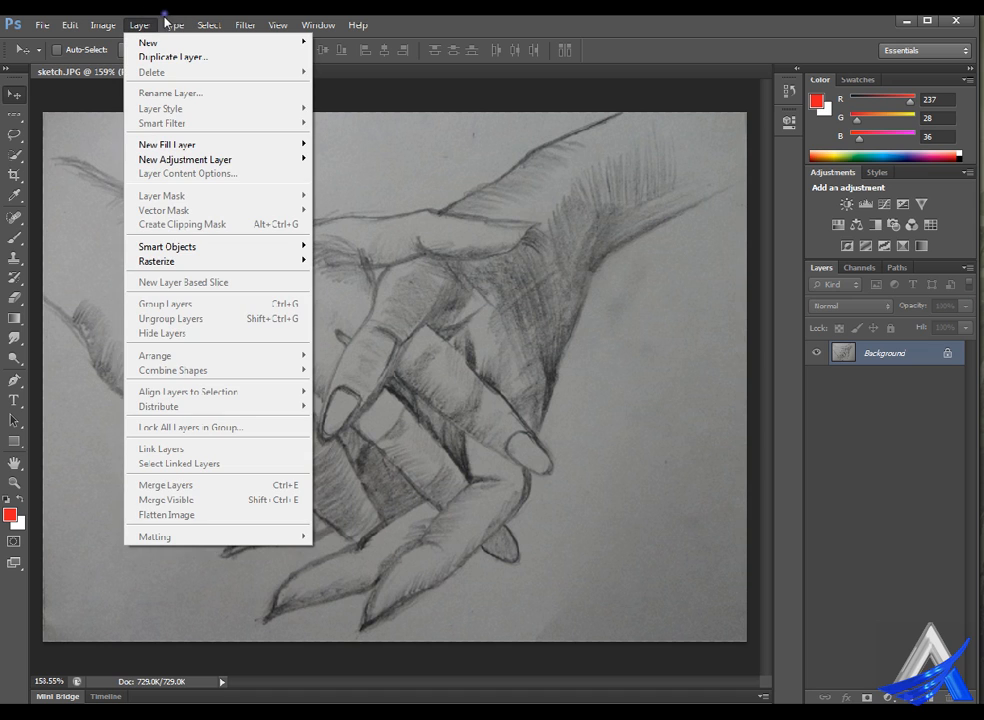
pyautogui.moveTo(175, 22)
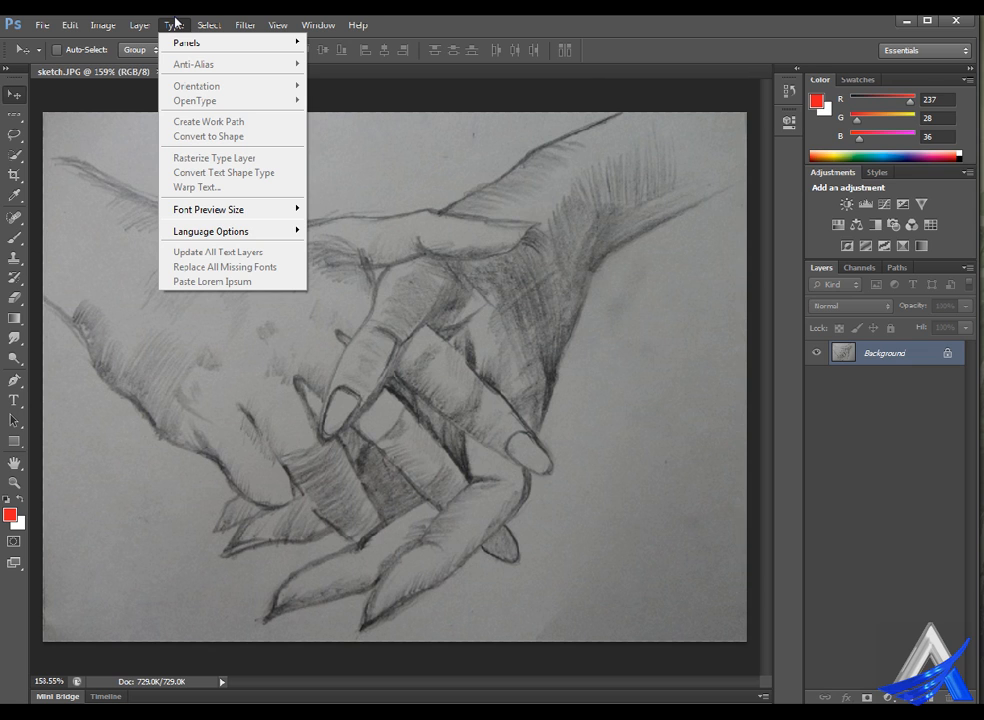
pyautogui.moveTo(205, 21)
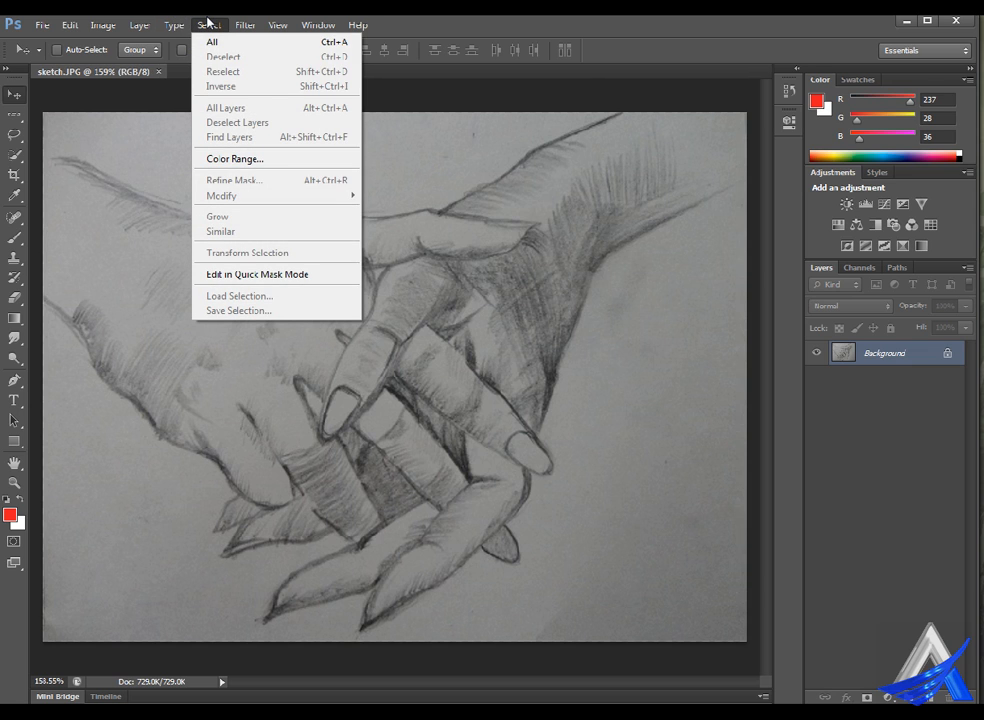
pyautogui.click(141, 226)
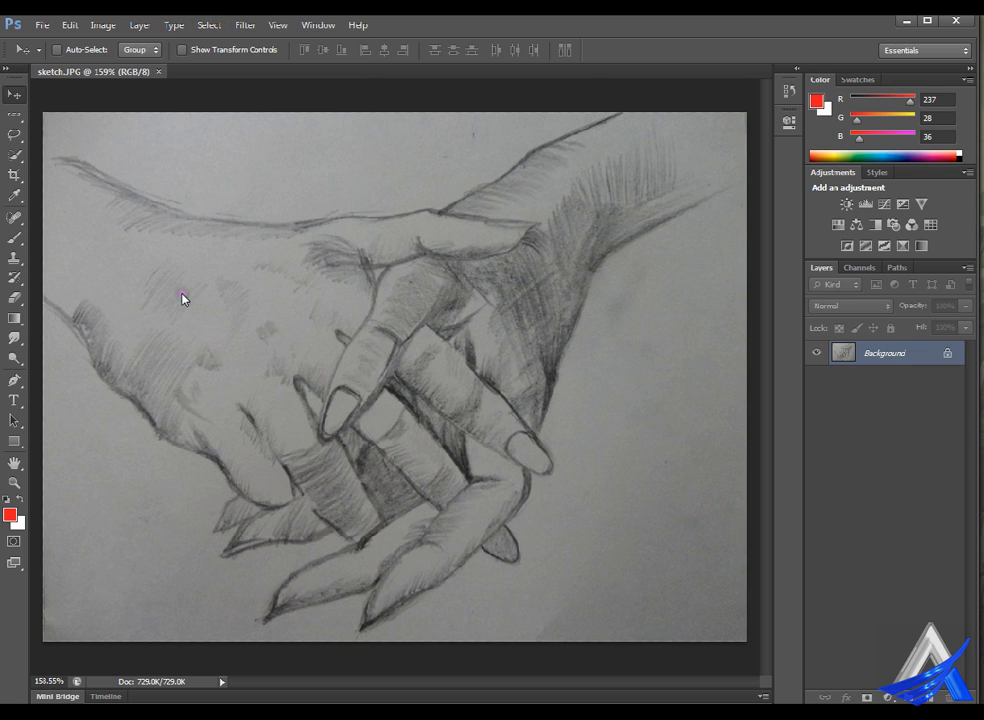
# - Flip the canvas of the hand sketch horizontally and then vertically
pyautogui.click(102, 24)
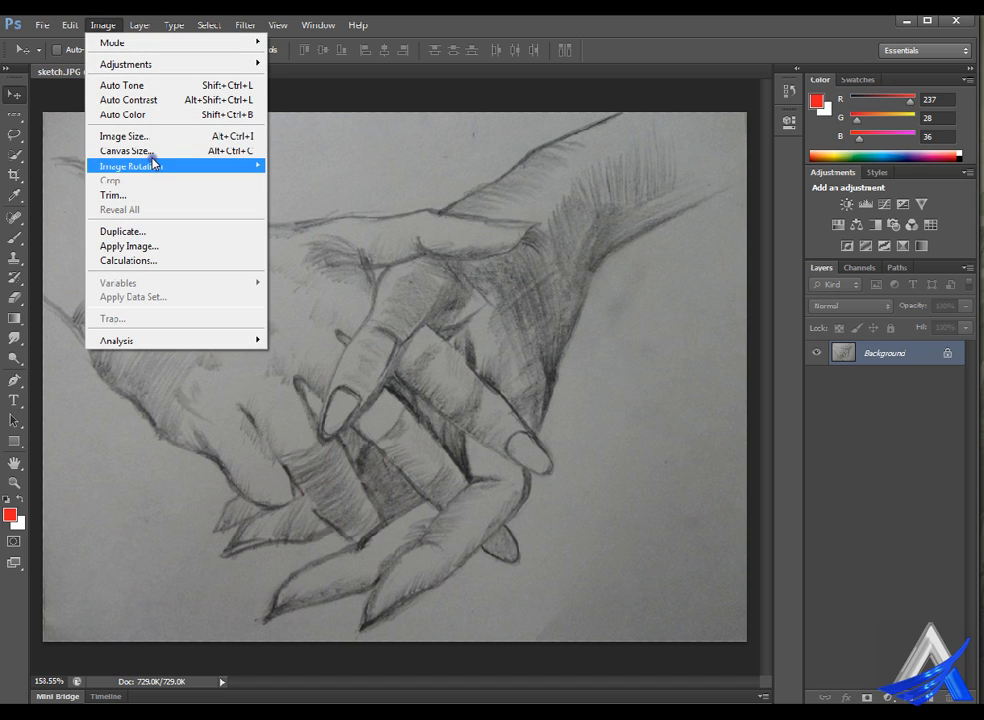
pyautogui.moveTo(153, 163)
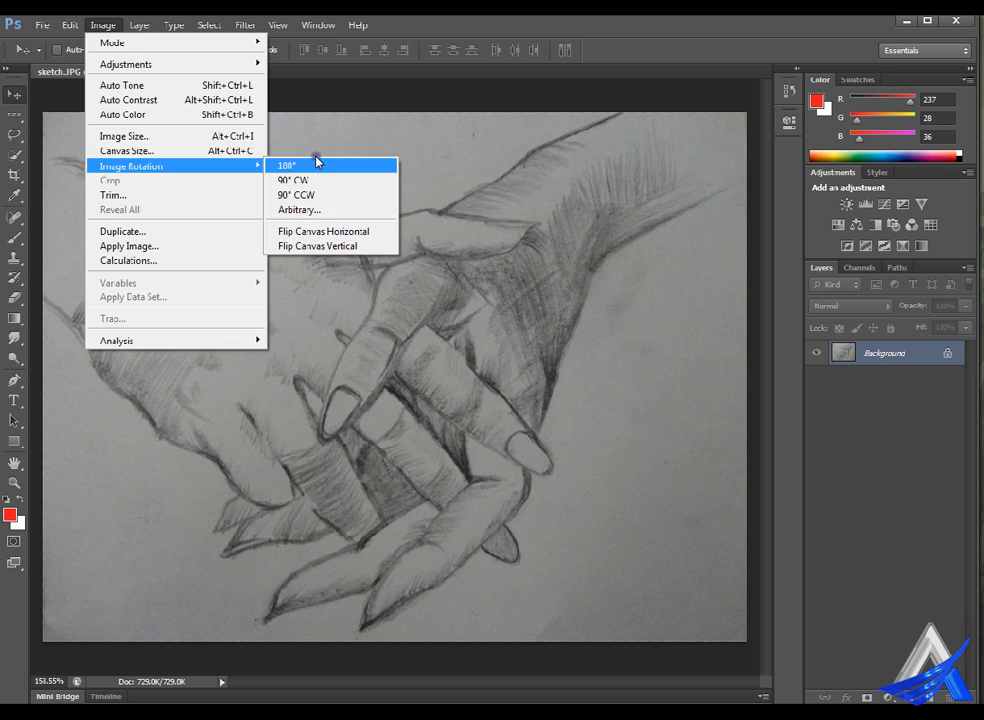
pyautogui.click(366, 233)
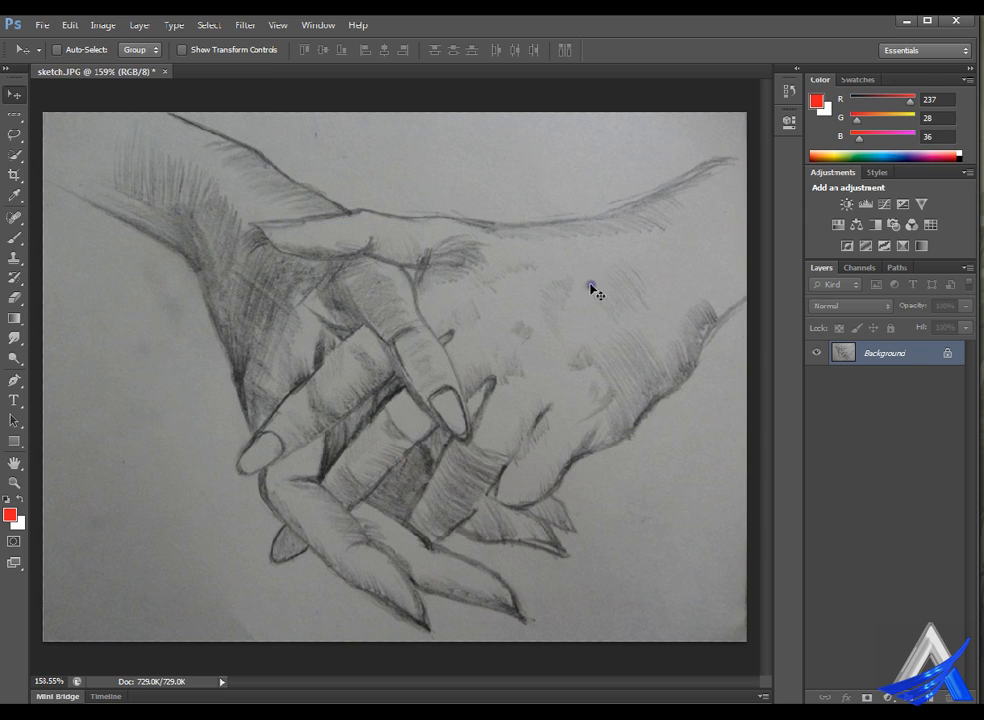
pyautogui.click(103, 24)
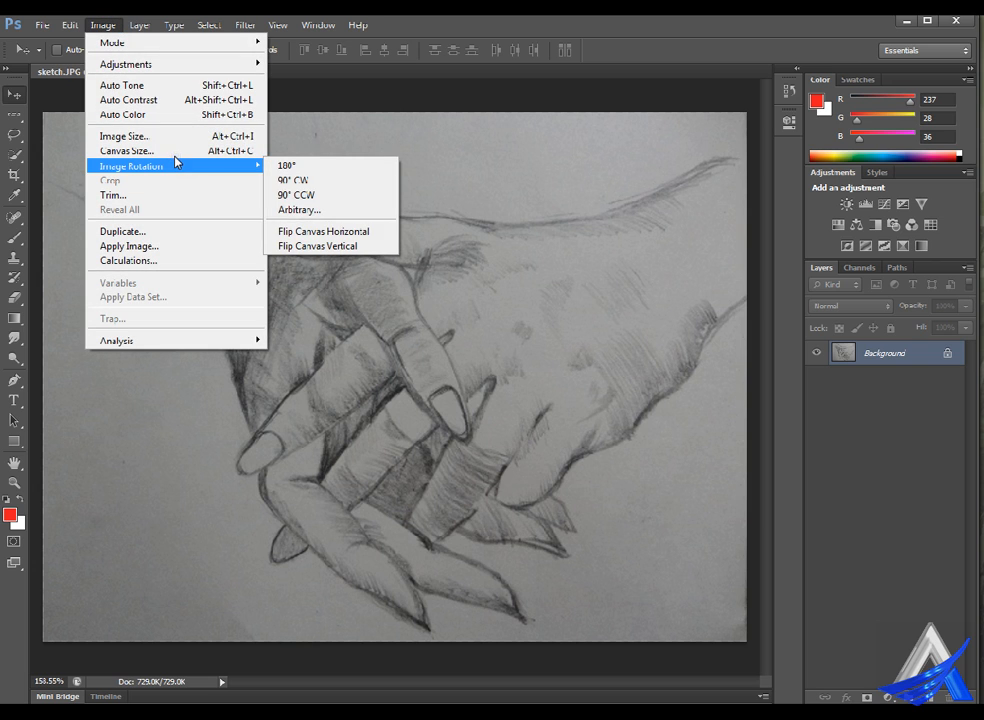
pyautogui.click(334, 245)
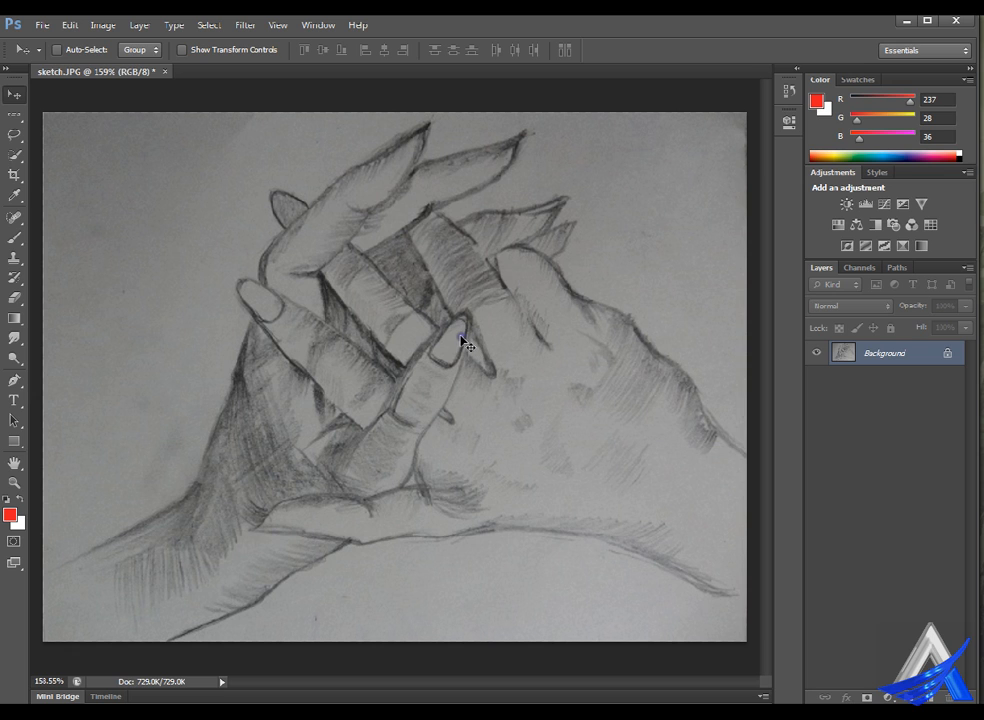
# - Undo the vertical canvas flip and redo it
pyautogui.hotkey('ctrl', 'z')
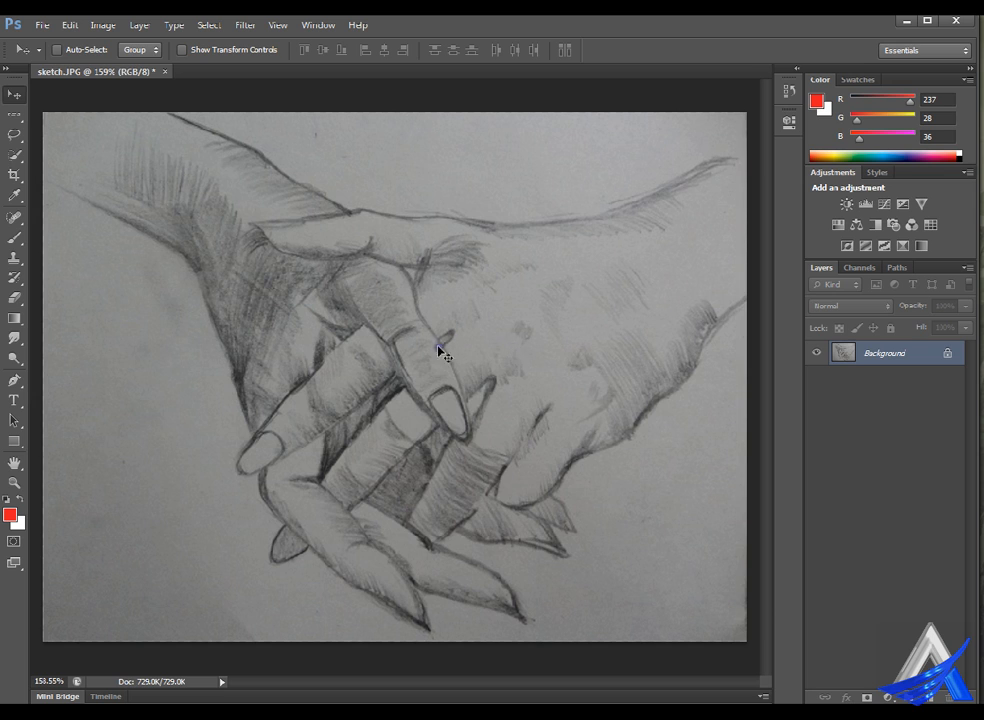
pyautogui.click(68, 25)
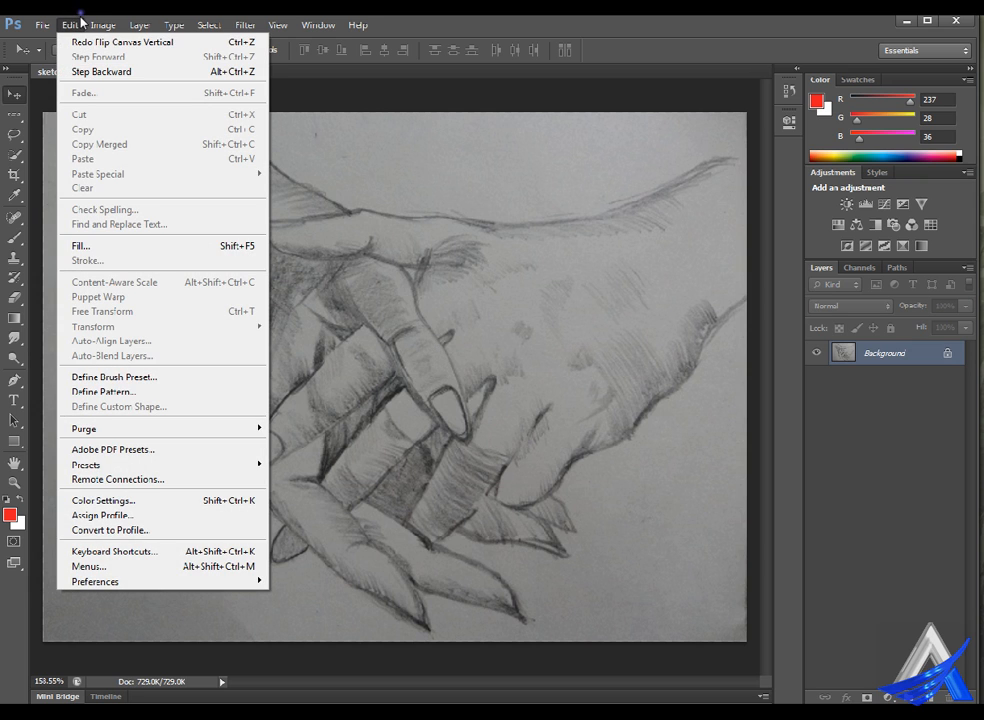
pyautogui.click(140, 37)
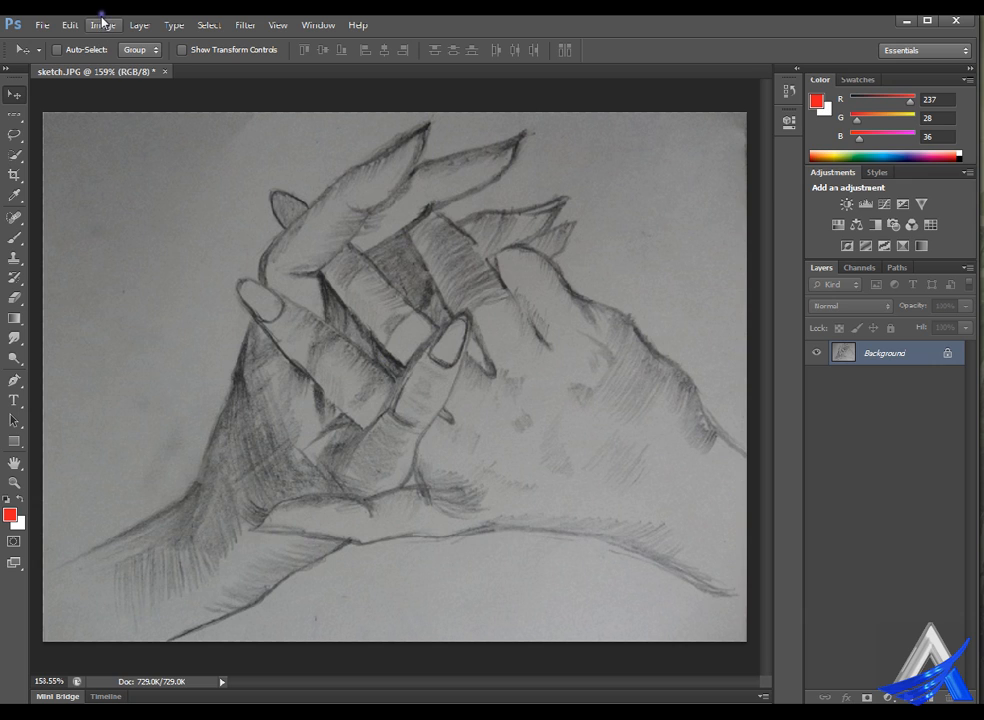
# - Step backward one state to before the vertical flip, then step forward to restore it
pyautogui.click(70, 24)
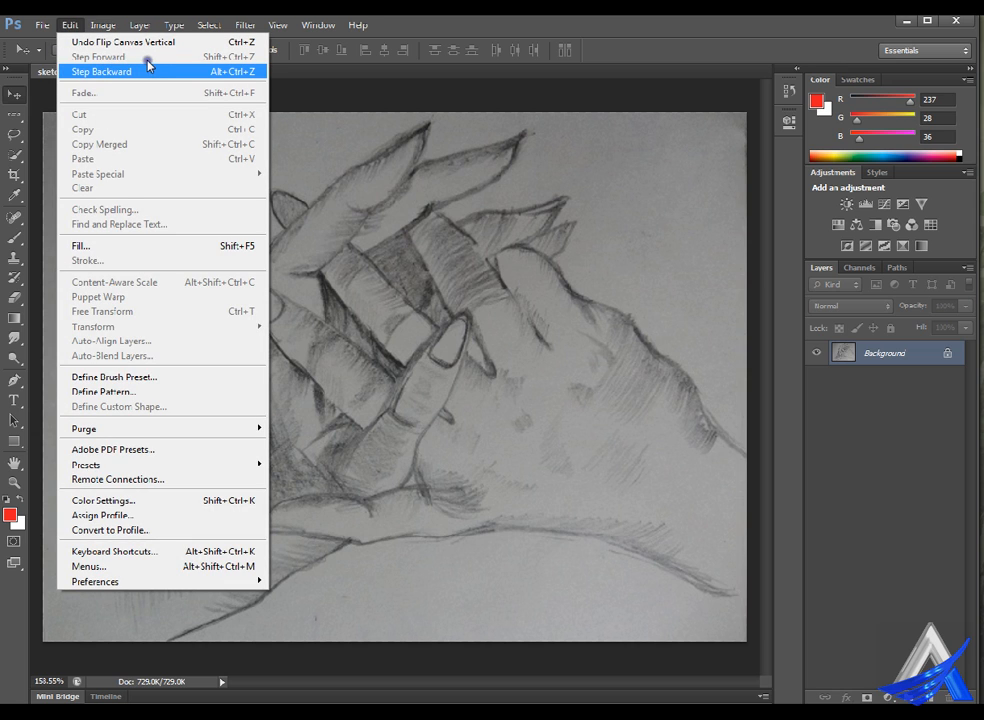
pyautogui.click(172, 68)
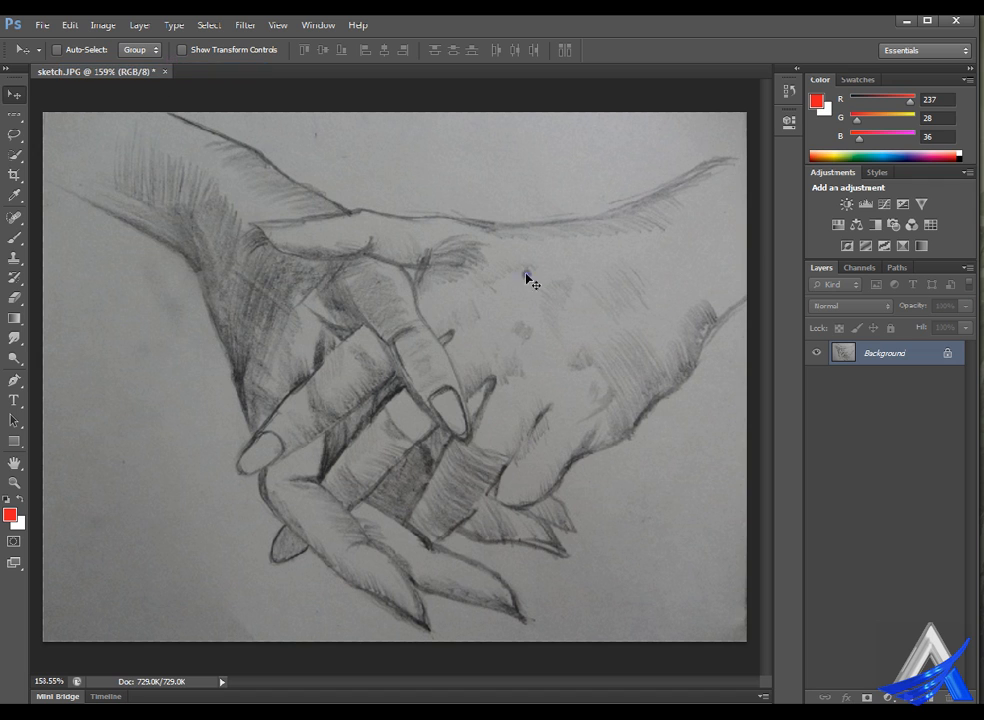
pyautogui.click(110, 22)
pyautogui.moveTo(56, 16)
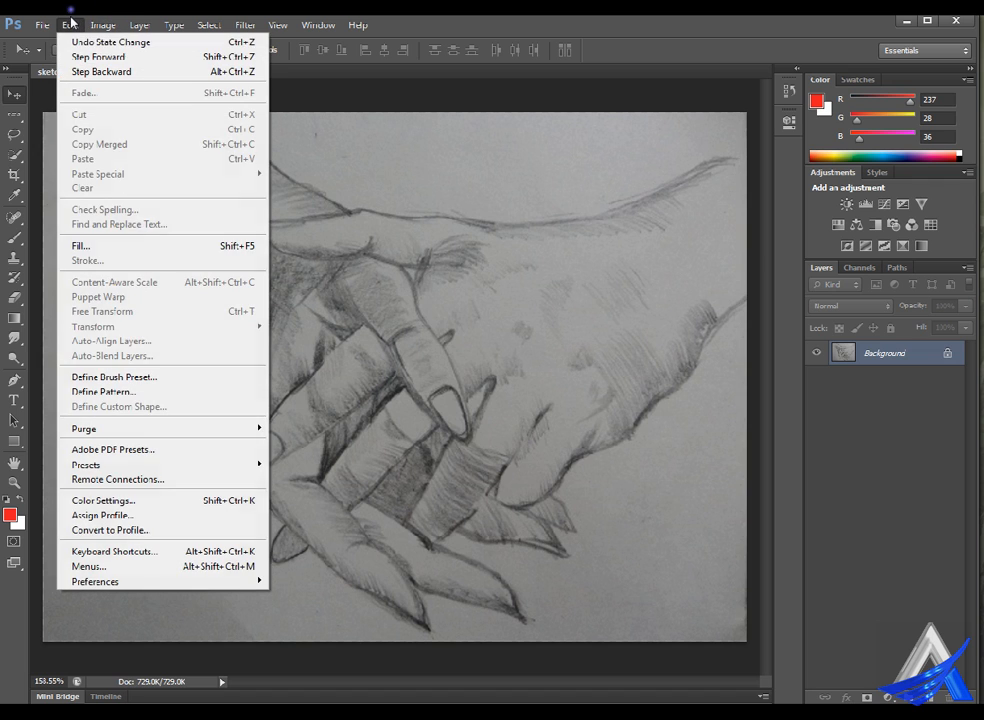
pyautogui.click(125, 57)
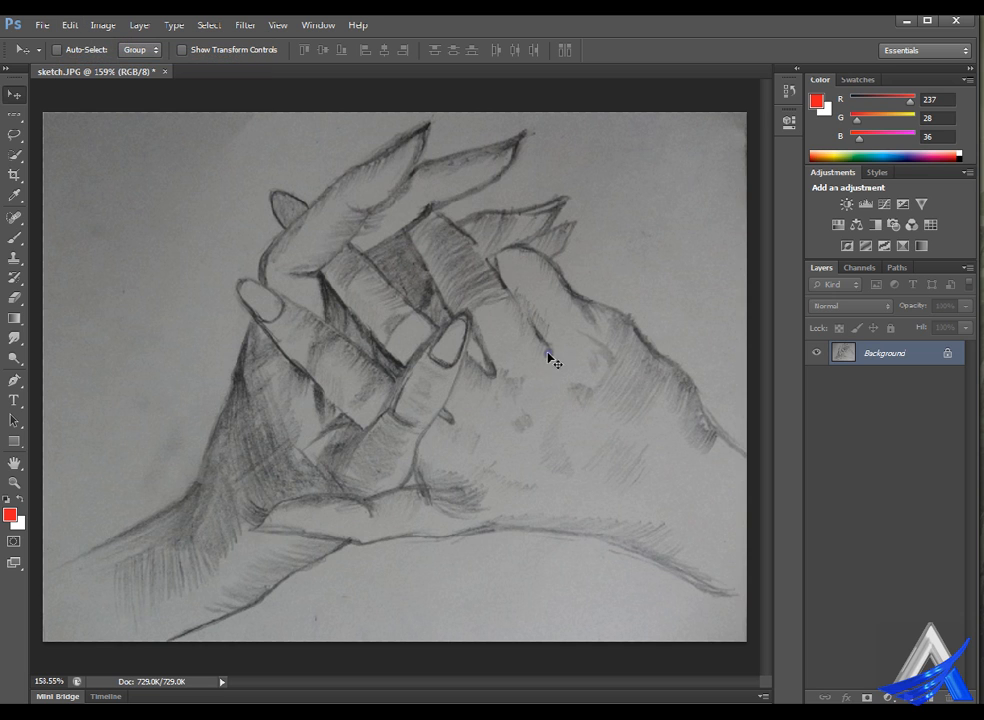
pyautogui.click(70, 22)
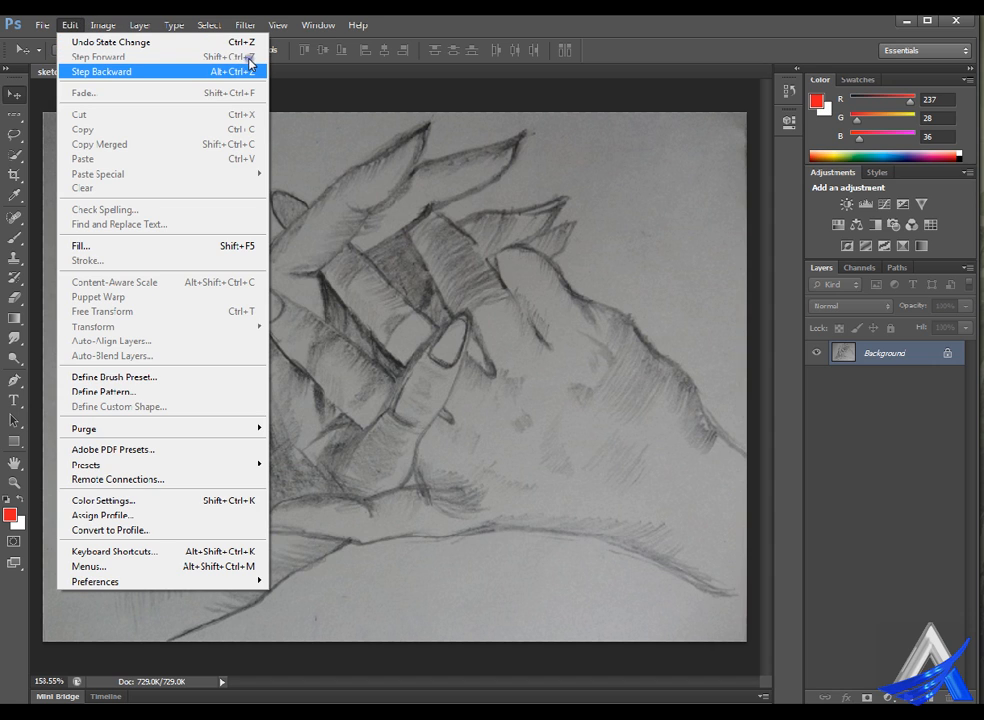
pyautogui.click(447, 388)
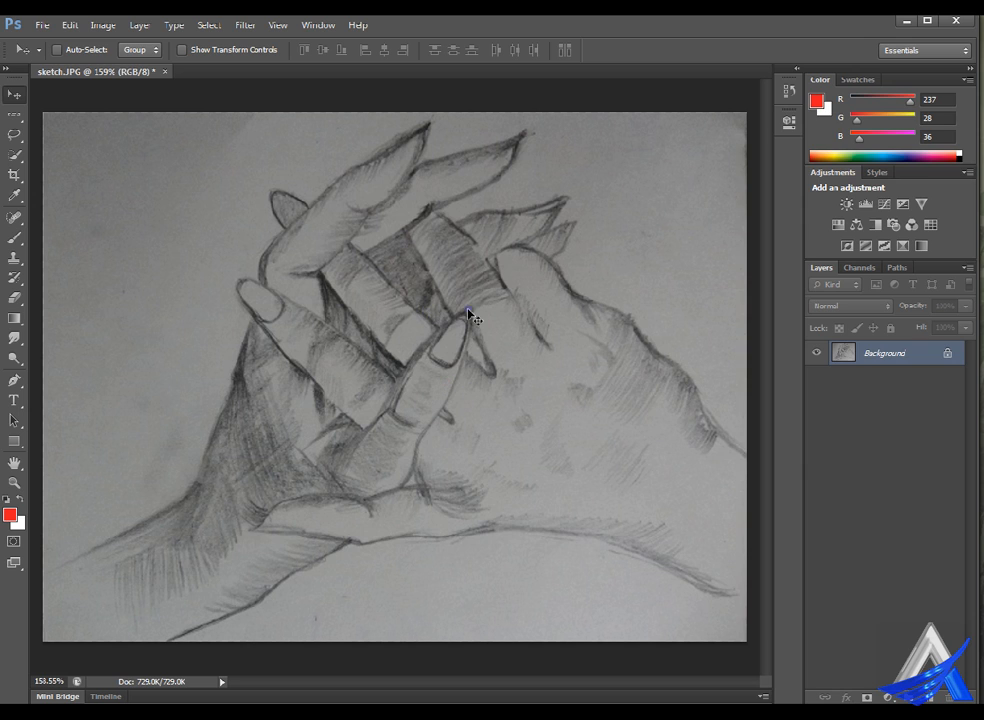
# - Show and enlarge the document history, and view the Open, Flip Canvas Horizontal and Flip Canvas Vertical states in turn
pyautogui.click(790, 90)
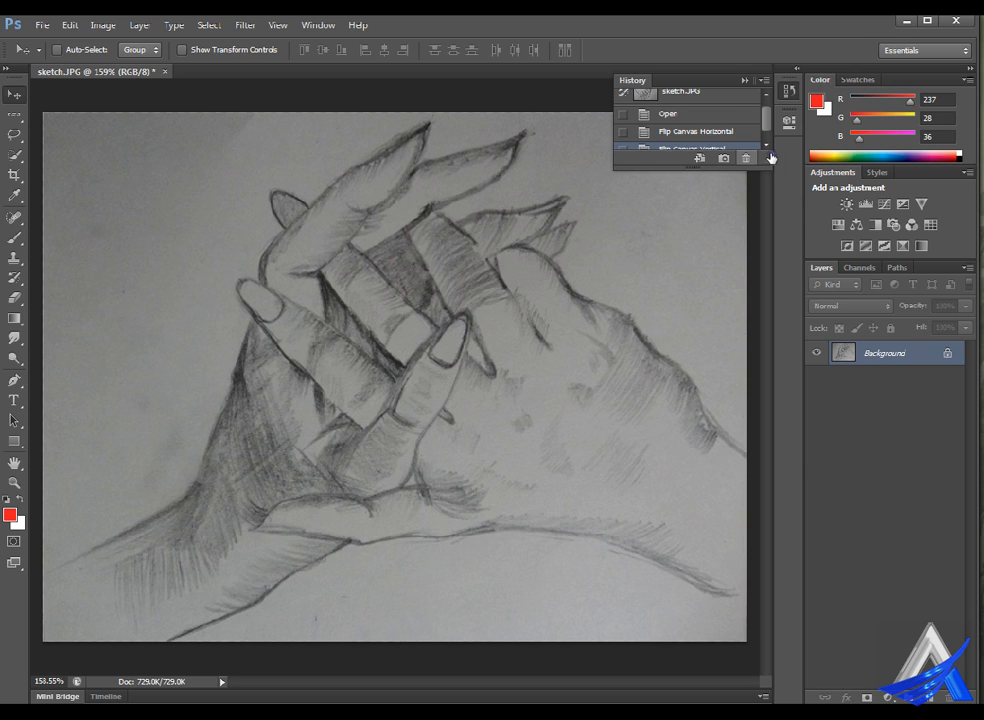
pyautogui.moveTo(800, 153); pyautogui.dragTo(800, 318)
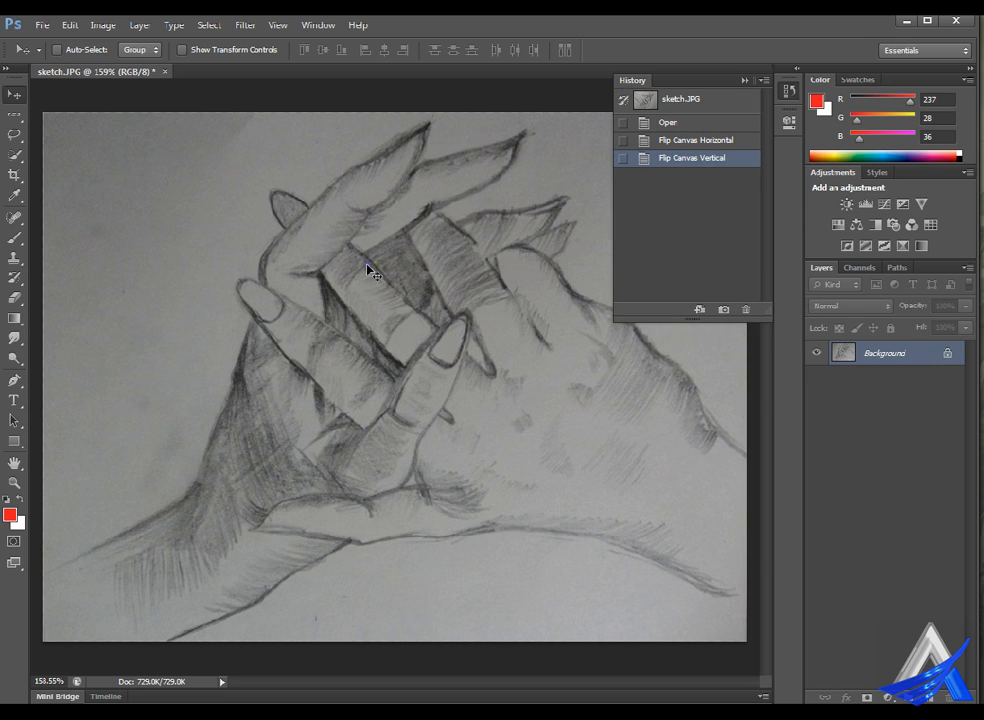
pyautogui.click(700, 120)
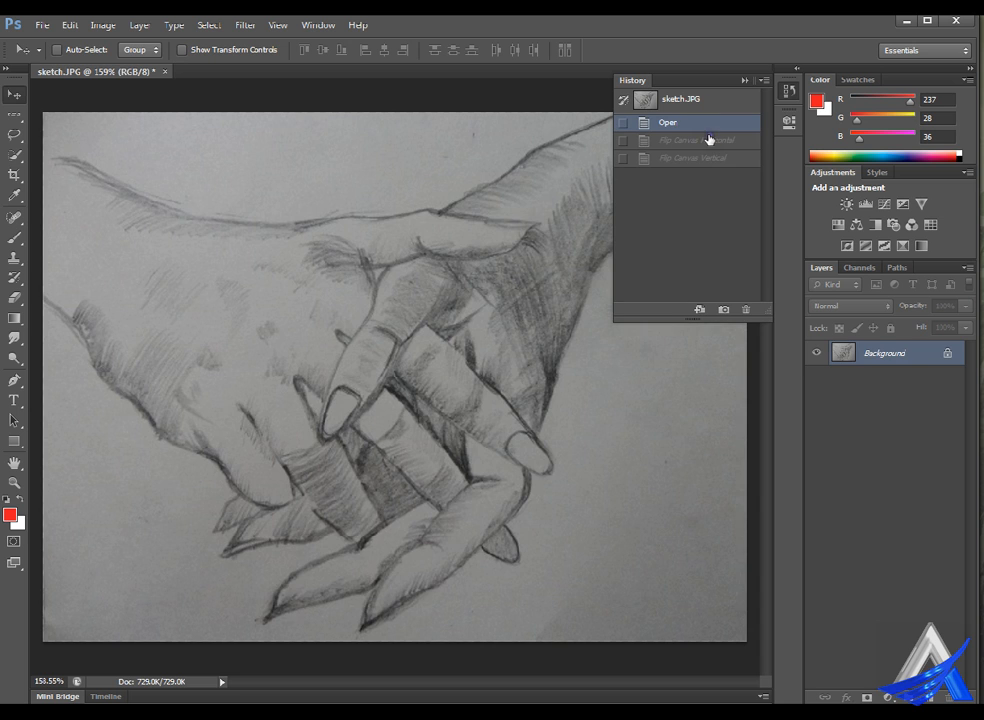
pyautogui.click(709, 140)
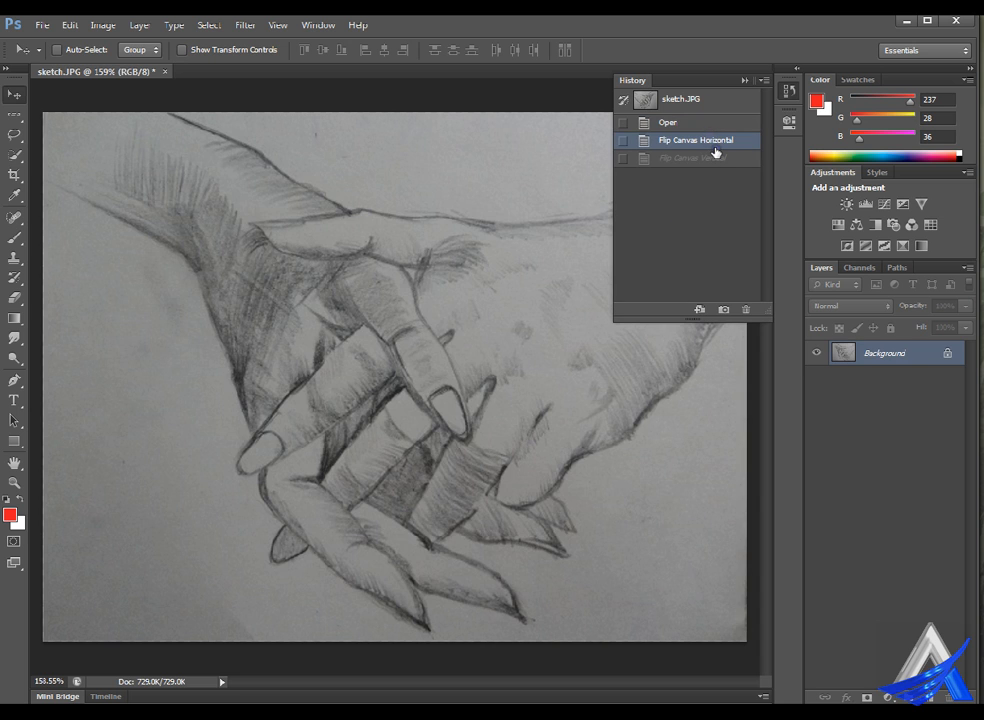
pyautogui.click(715, 154)
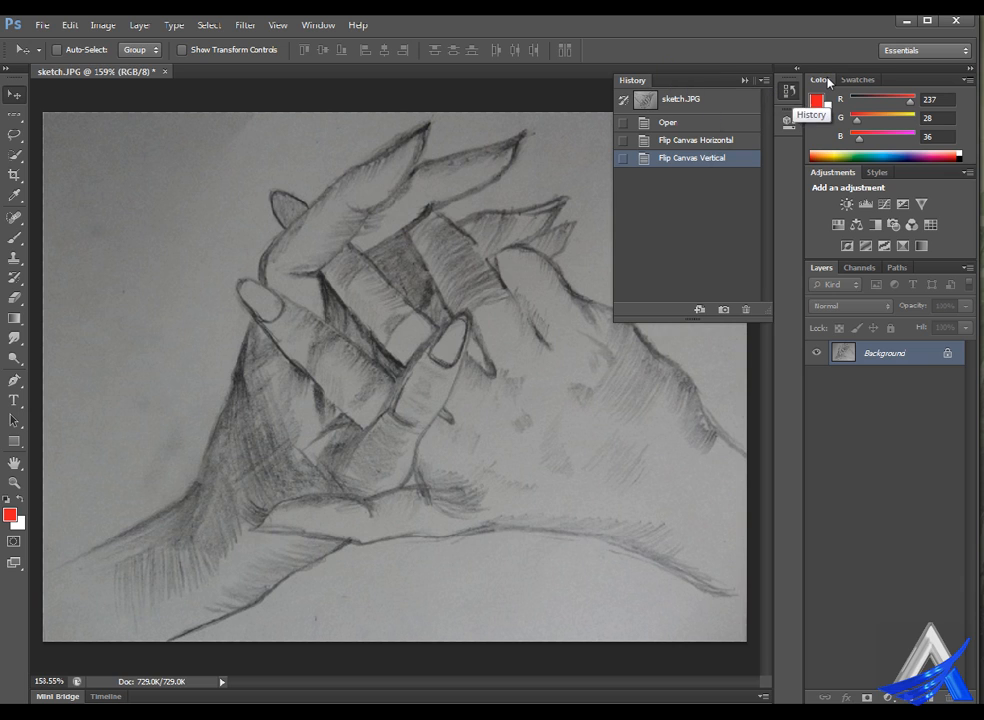
pyautogui.click(320, 25)
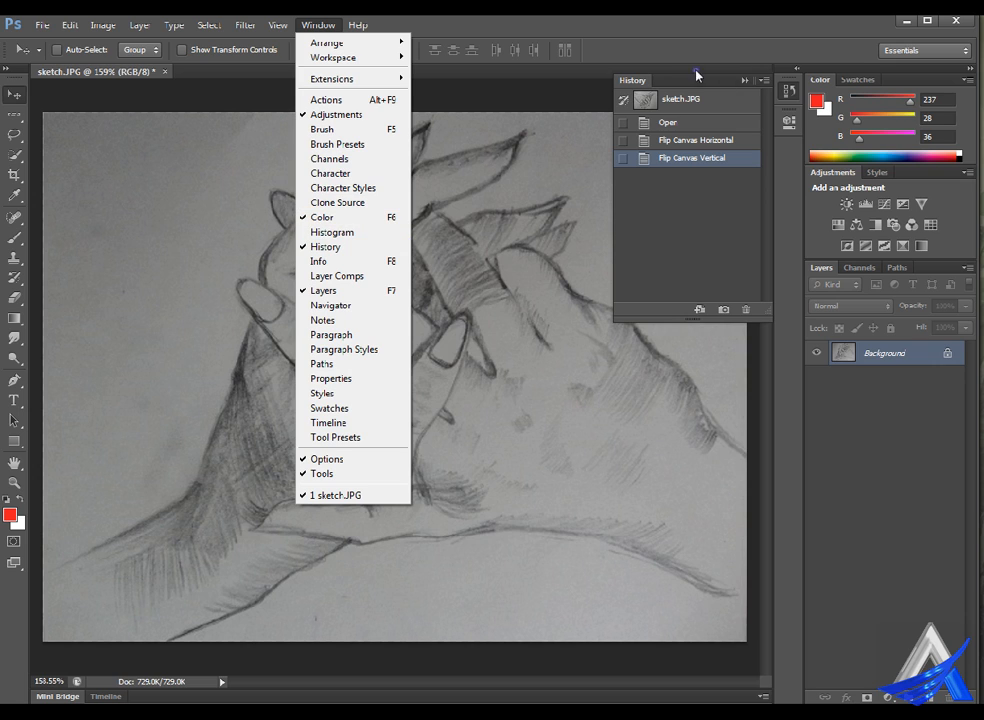
pyautogui.click(670, 72)
pyautogui.click(787, 87)
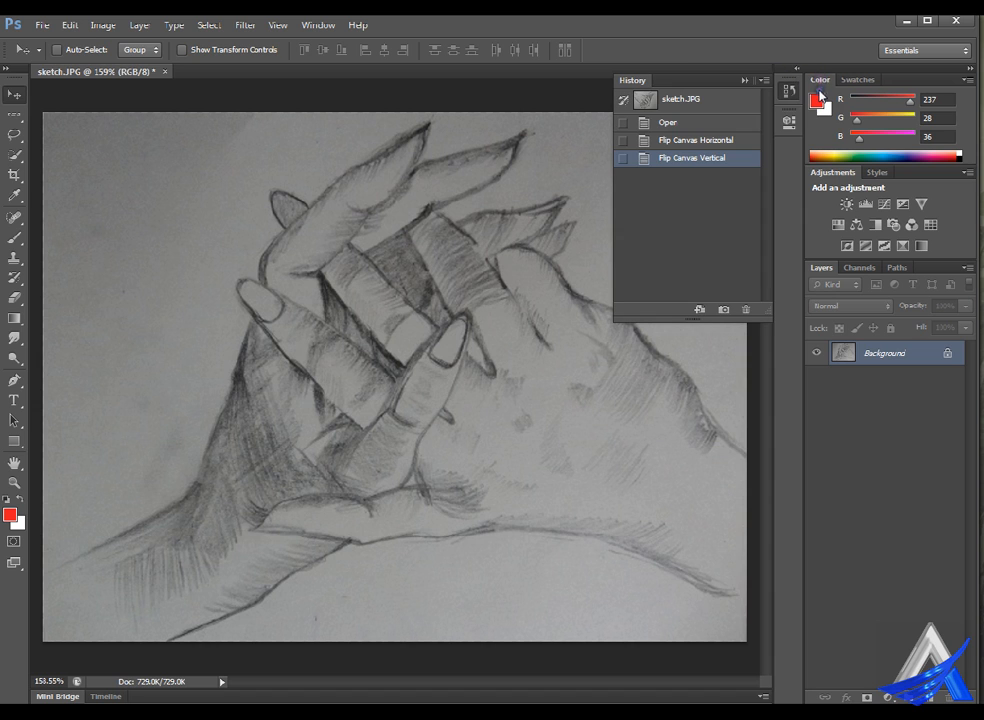
# - Revert to the sketch.JPG snapshot, restore the history states one by one up to Flip Canvas Vertical, and collapse the history
pyautogui.click(712, 98)
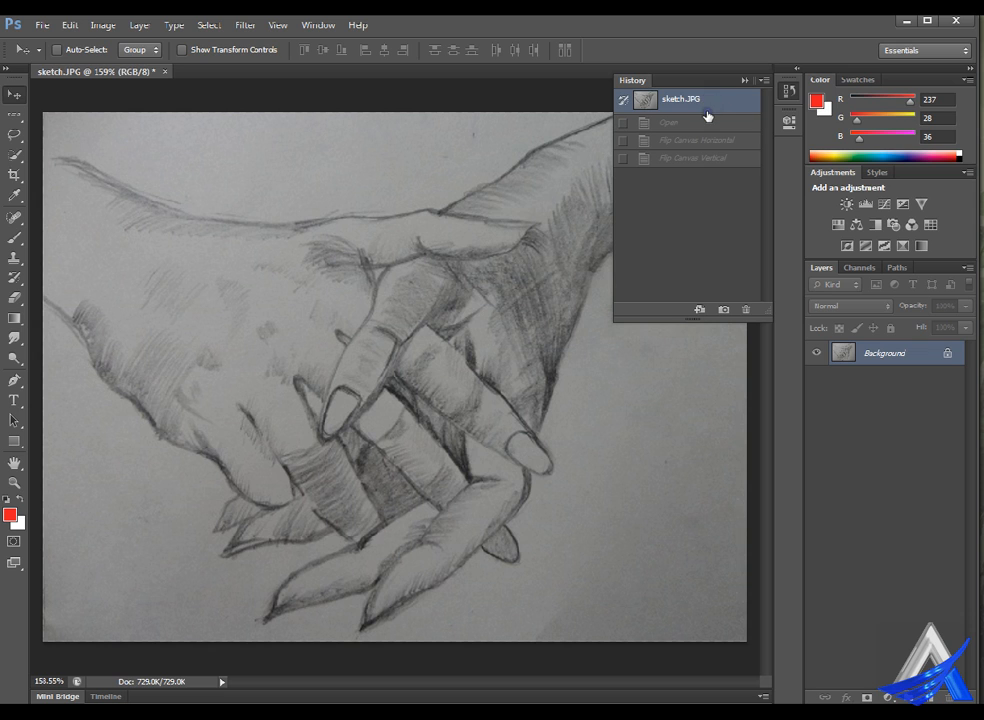
pyautogui.click(707, 116)
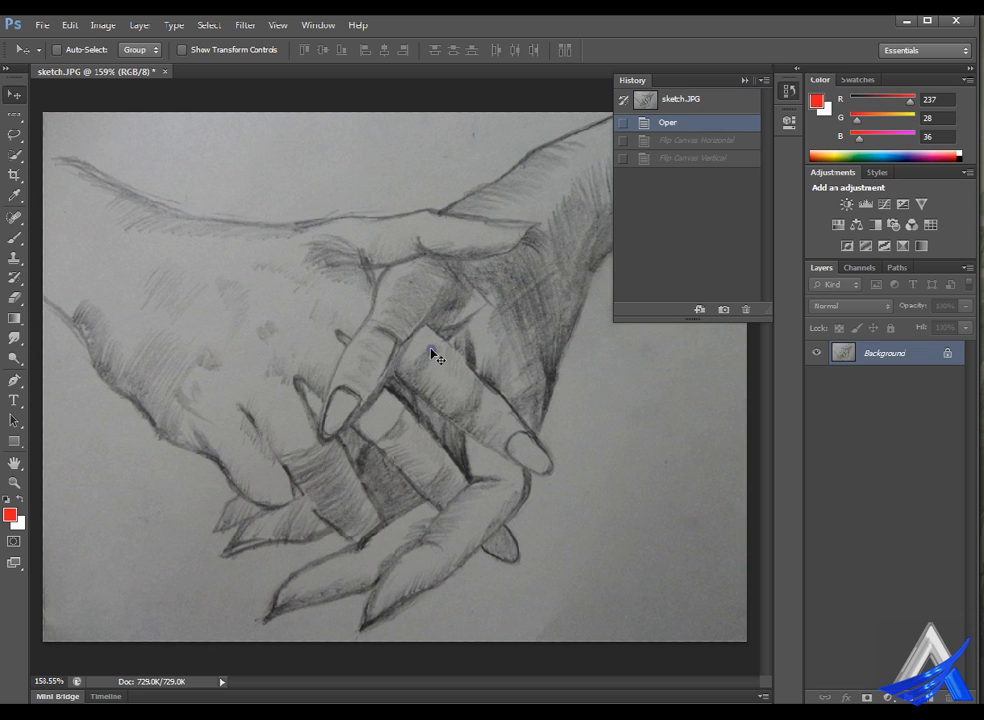
pyautogui.click(716, 142)
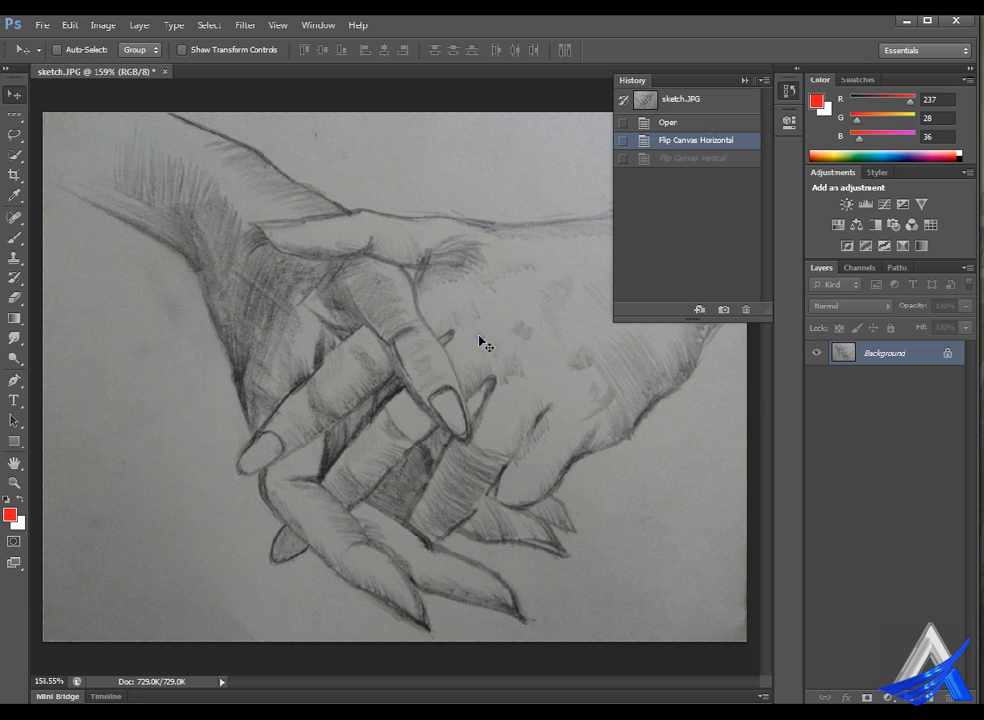
pyautogui.click(712, 157)
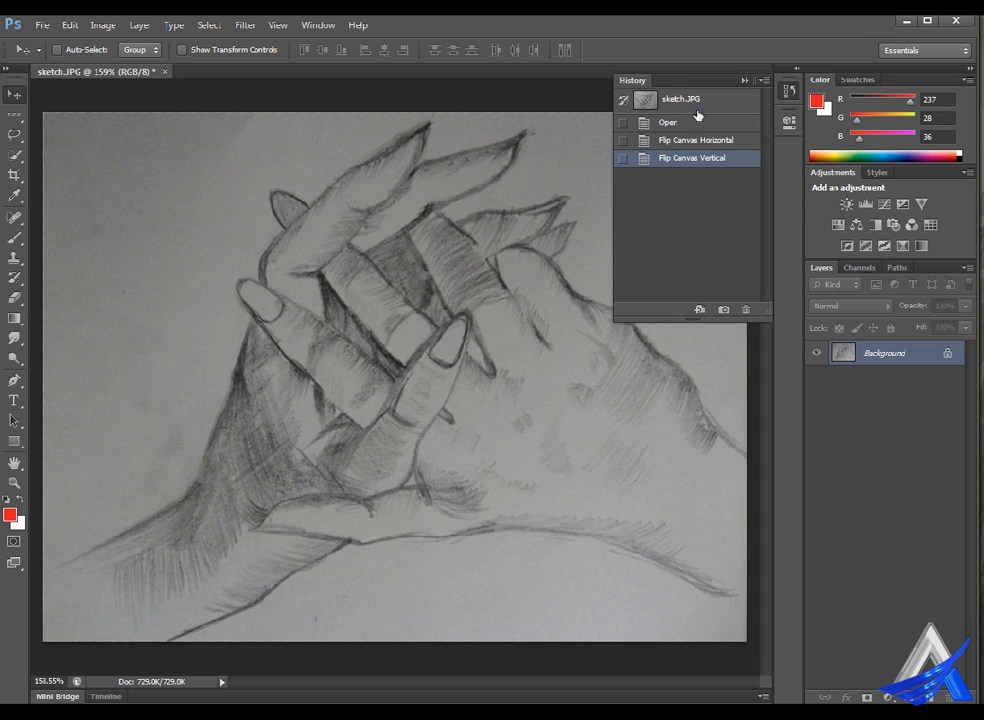
pyautogui.click(779, 74)
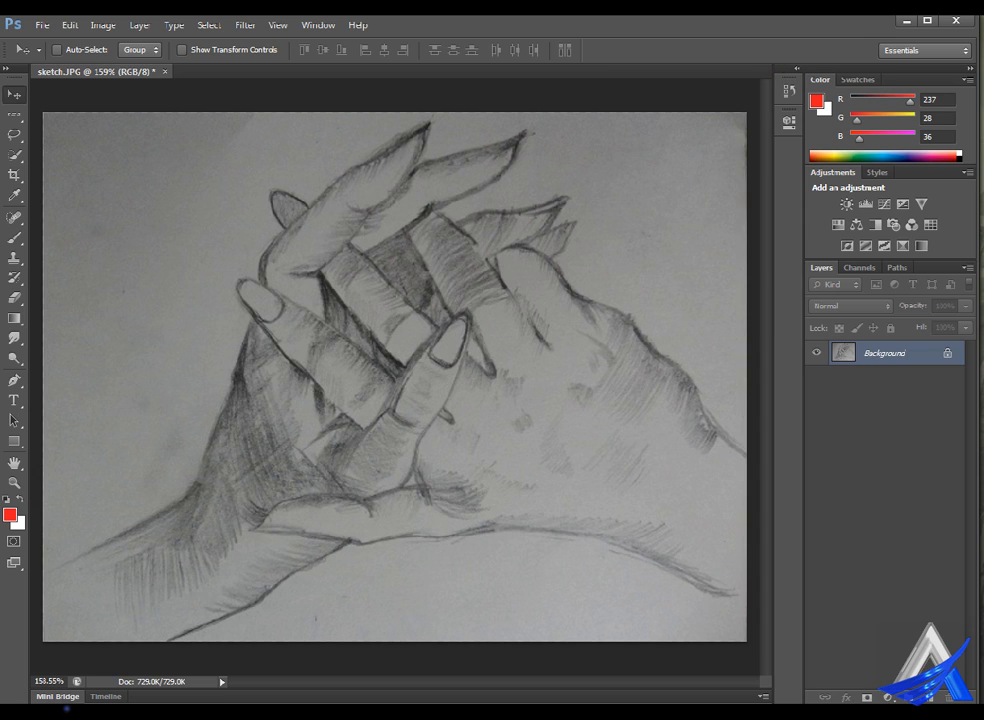
# - Open Painting_1.jpg from the Excercise File folder in Mini Bridge and close sketch.JPG
pyautogui.click(58, 696)
pyautogui.doubleClick(388, 621)
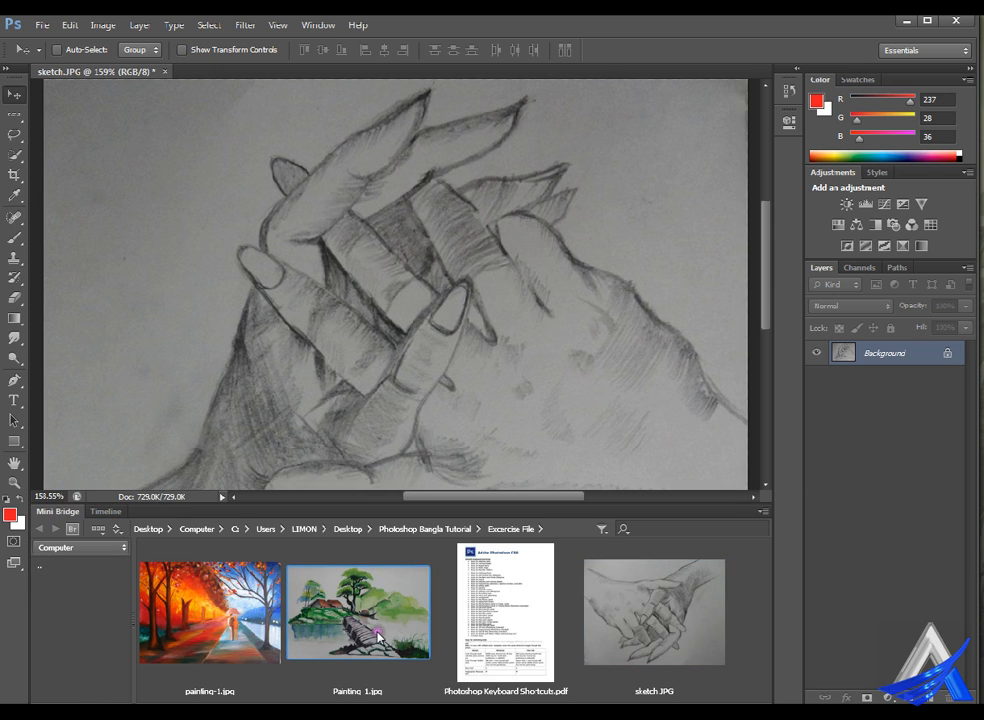
pyautogui.click(166, 71)
pyautogui.click(494, 284)
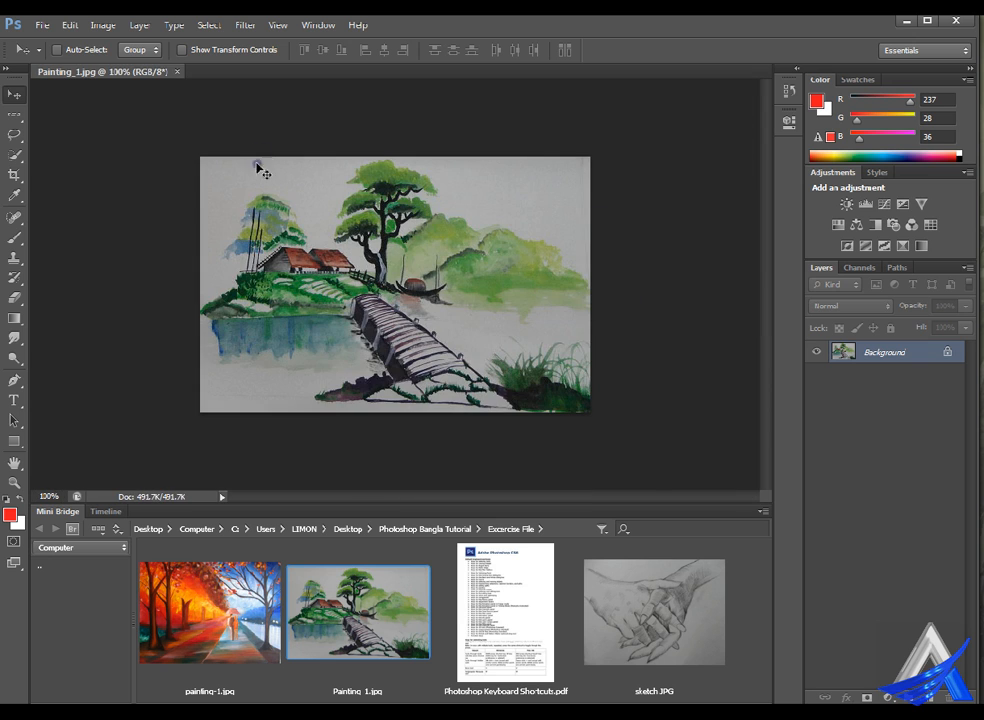
pyautogui.doubleClick(57, 511)
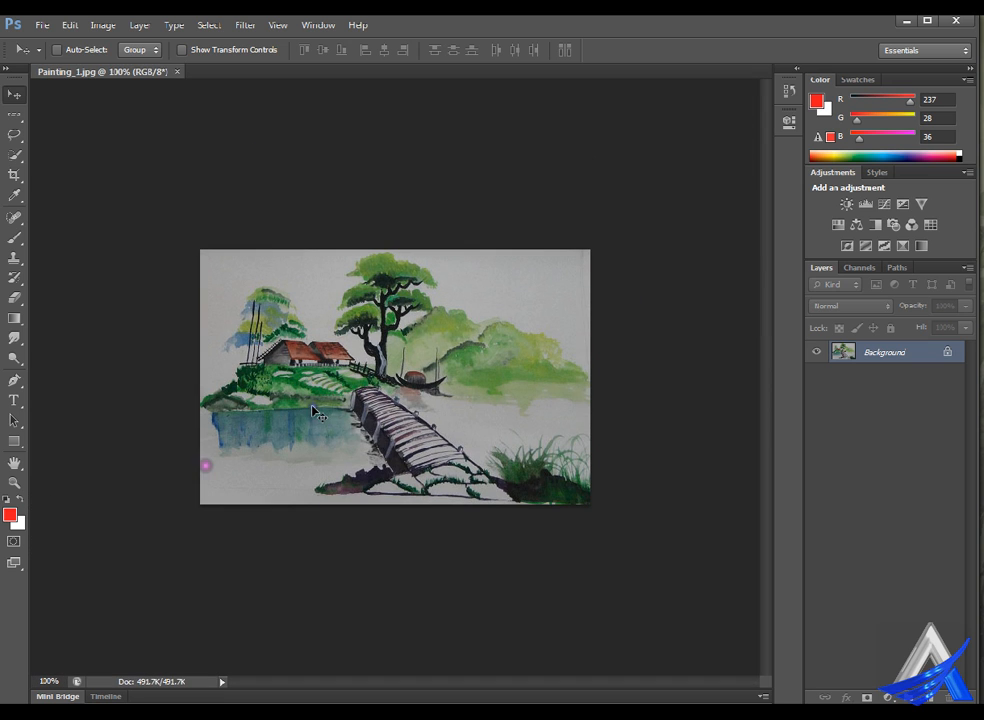
pyautogui.hotkey('ctrl', '0')
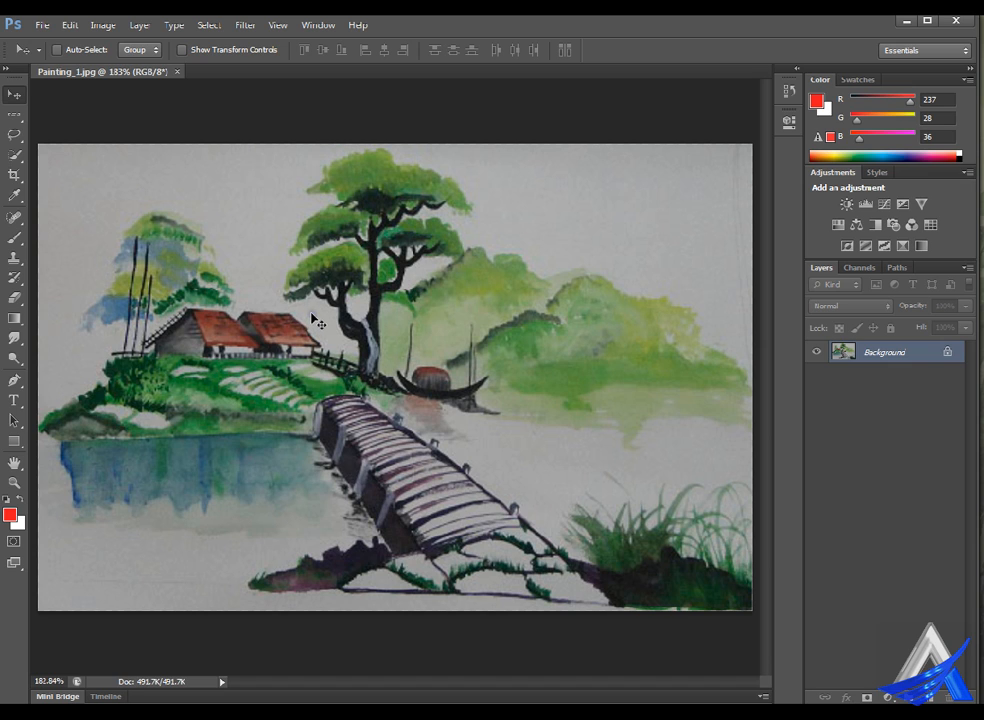
# - Activate the Crop Tool, try shrinking the crop frame from its upper-left corner, and return the frame to the full painting
pyautogui.click(15, 172)
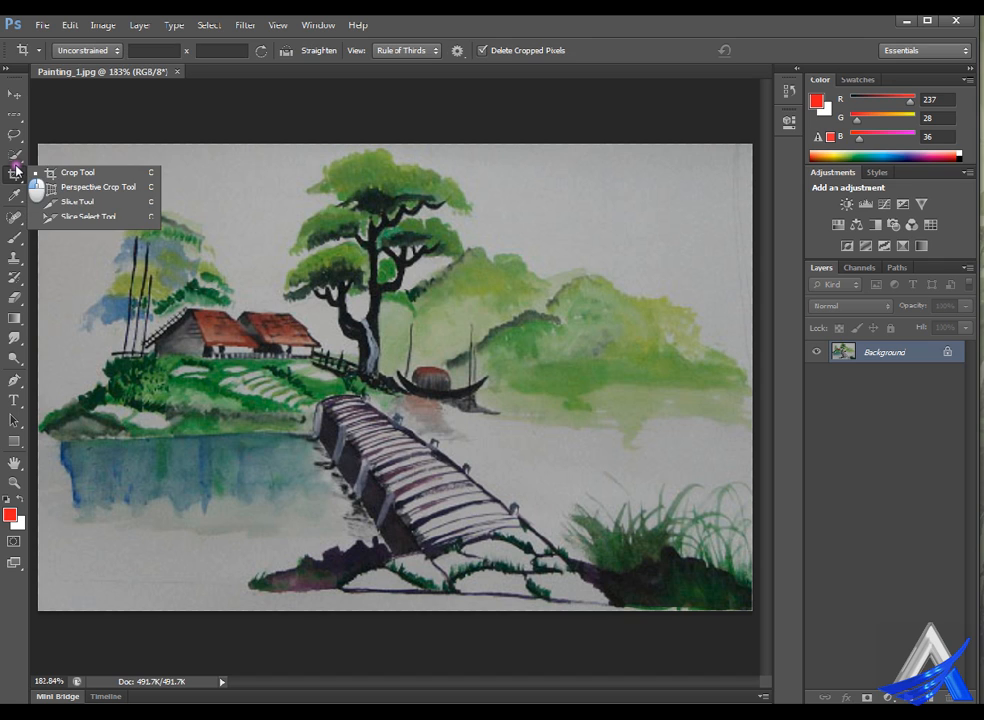
pyautogui.click(93, 174)
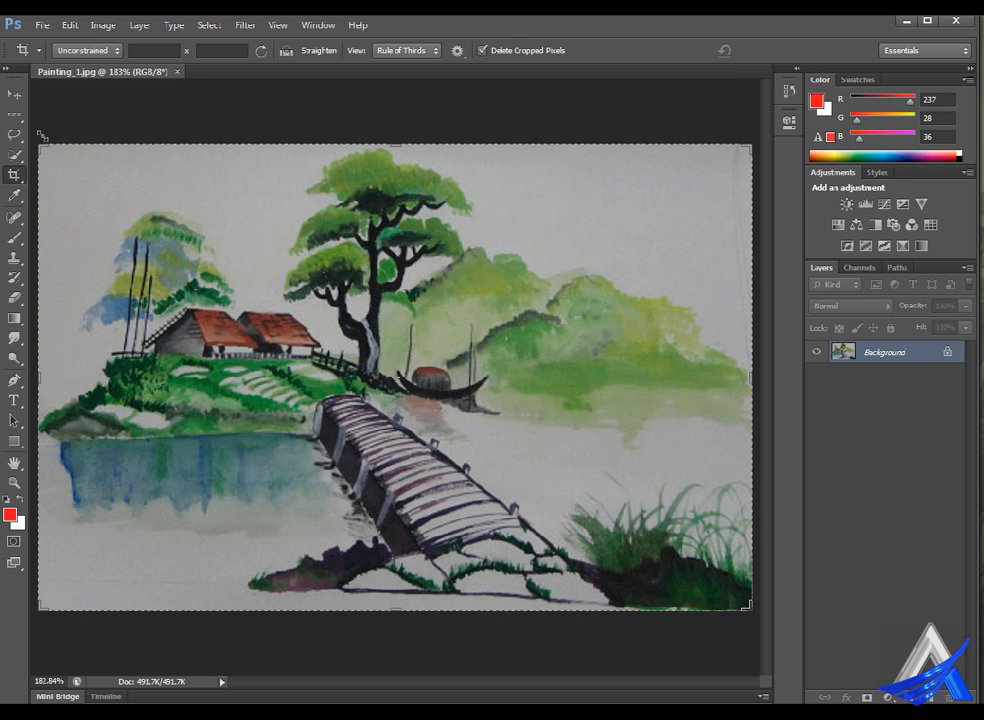
pyautogui.moveTo(42, 135); pyautogui.dragTo(130, 187)
pyautogui.moveTo(163, 205); pyautogui.dragTo(43, 132)
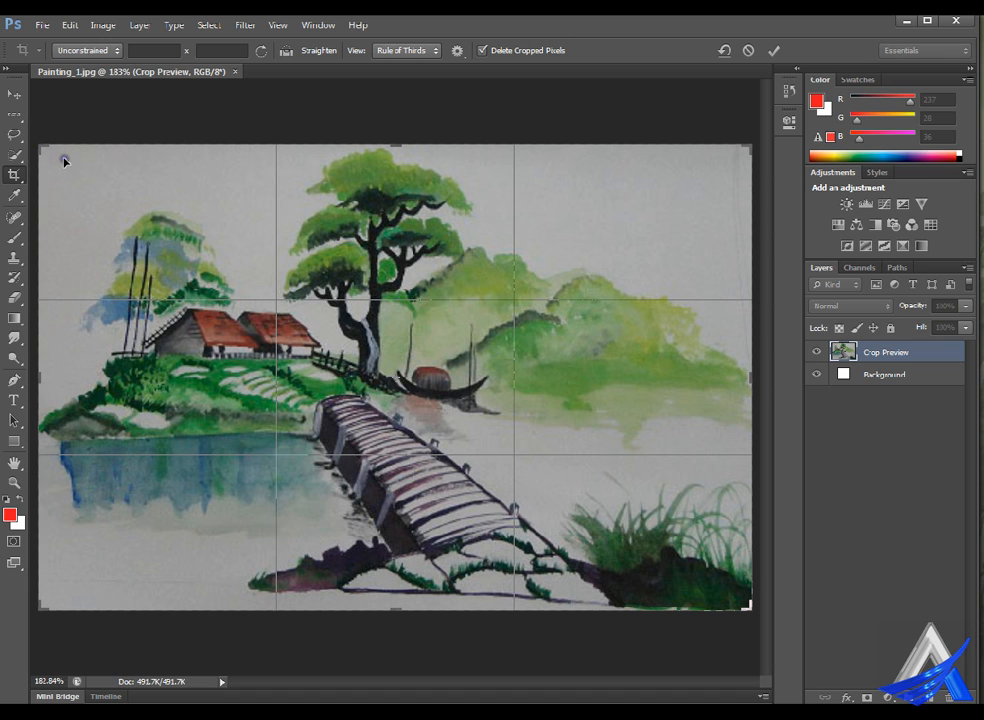
pyautogui.click(15, 157)
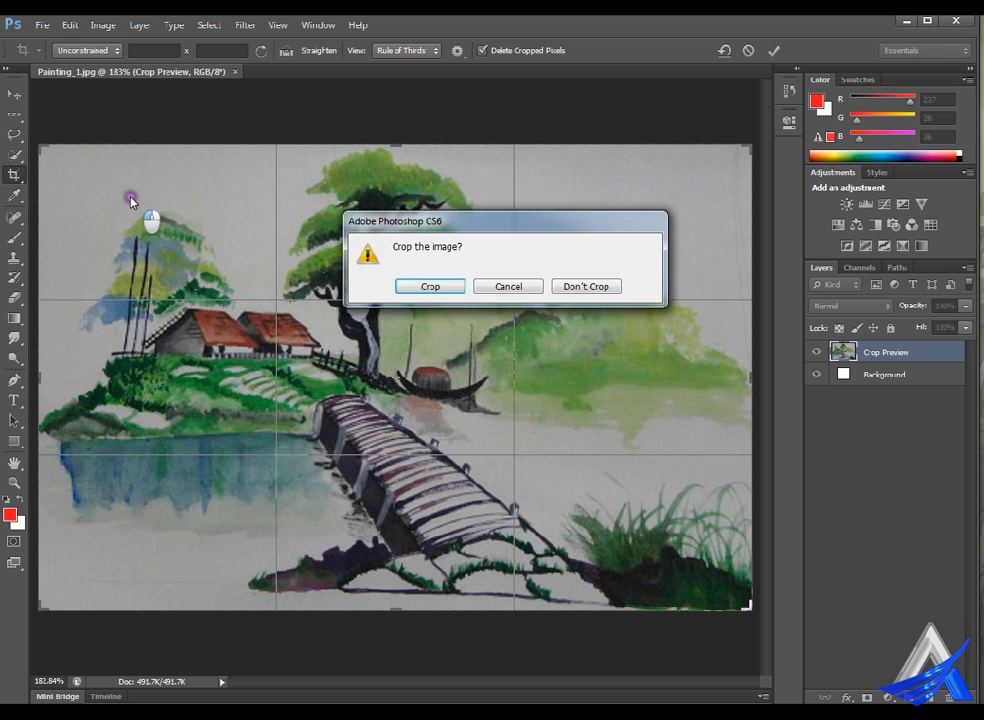
pyautogui.click(540, 287)
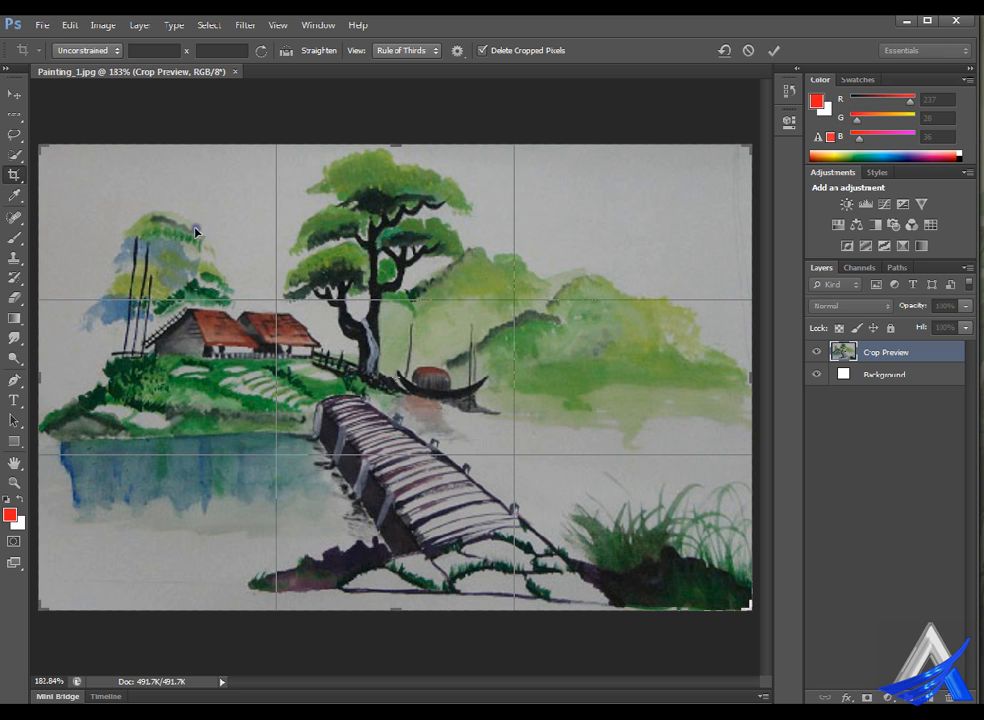
pyautogui.moveTo(193, 222)
pyautogui.mouseDown()
pyautogui.moveTo(201, 290)
pyautogui.moveTo(187, 215)
pyautogui.mouseUp()
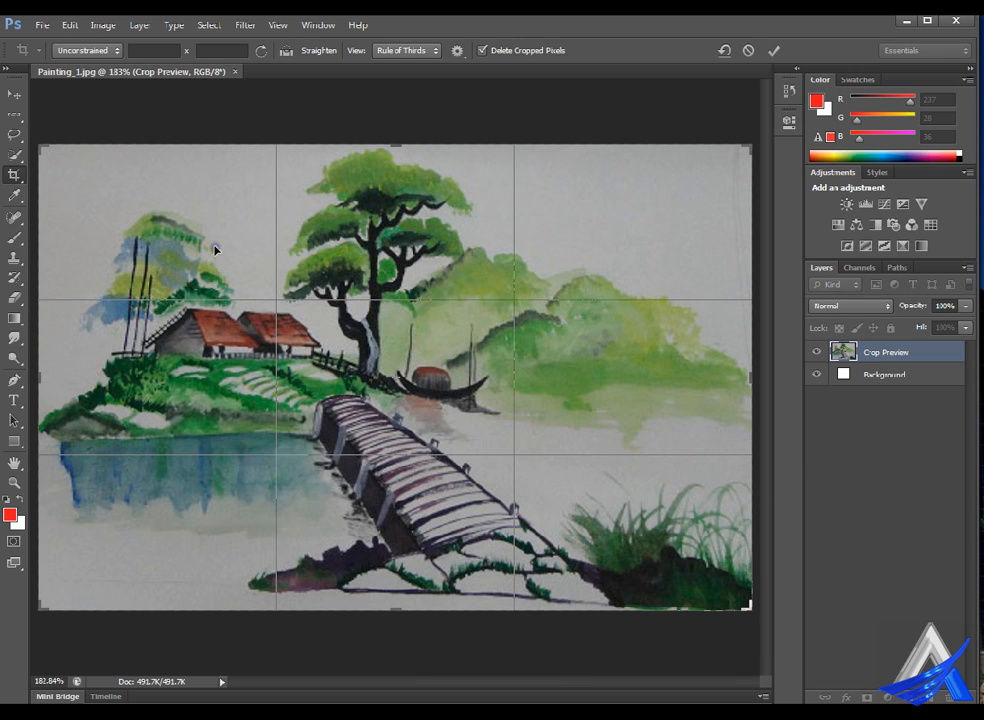
pyautogui.moveTo(206, 238)
pyautogui.mouseDown()
pyautogui.moveTo(231, 285)
pyautogui.moveTo(237, 259)
pyautogui.moveTo(210, 237)
pyautogui.mouseUp()
pyautogui.click(774, 49)
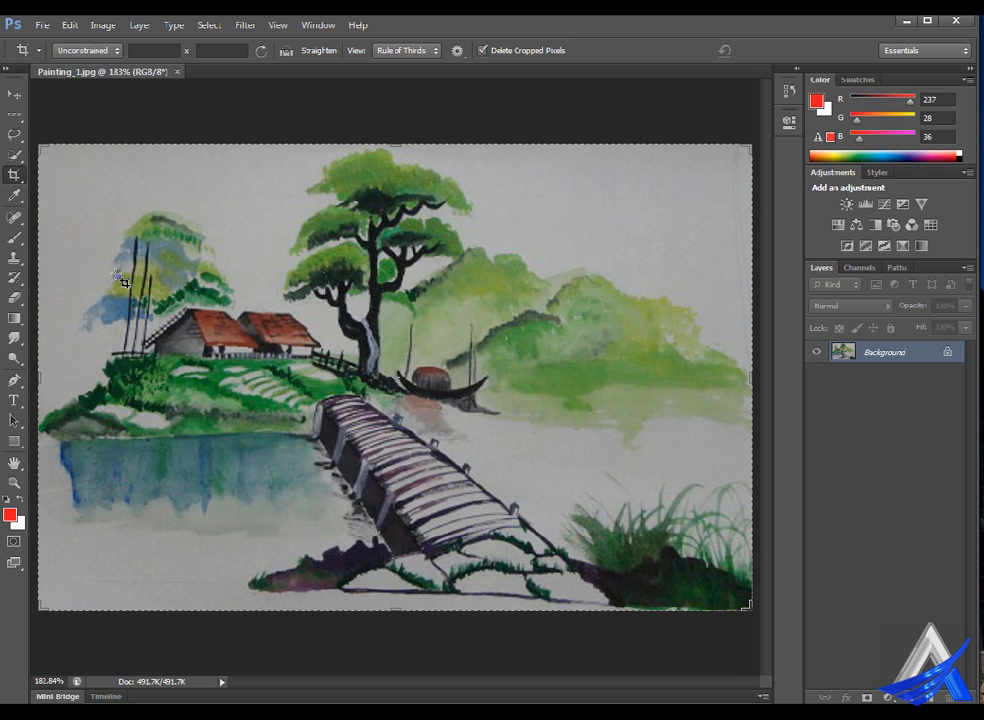
# - Draw a crop frame around the two red-roofed houses, enlarge it slightly, and constrain it to the 4 x 3 ratio
pyautogui.moveTo(117, 275); pyautogui.dragTo(342, 381)
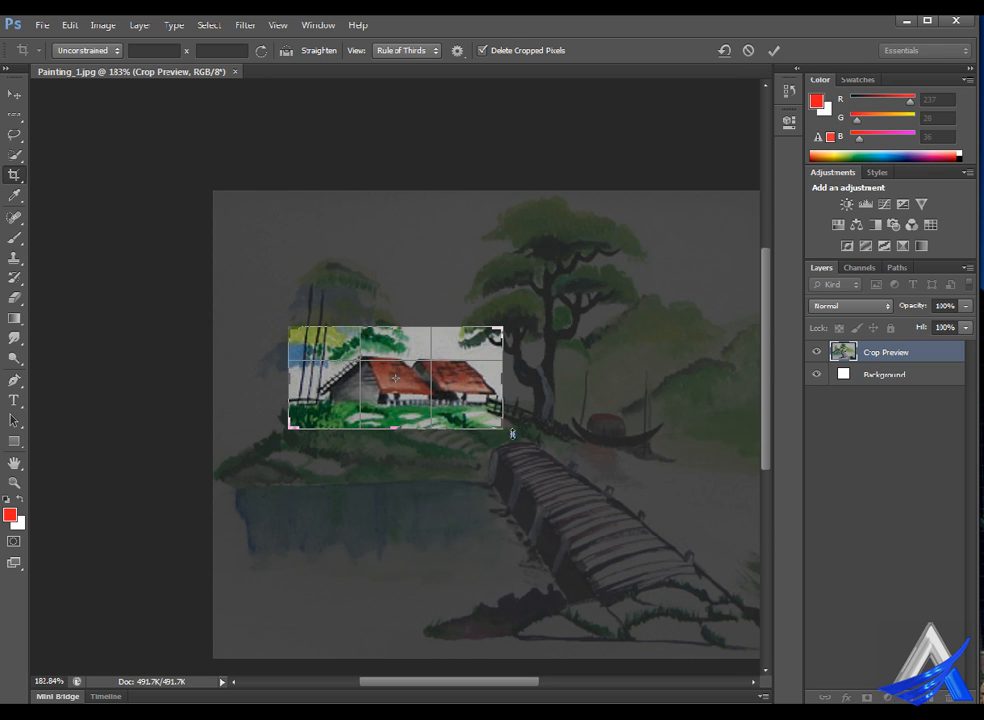
pyautogui.moveTo(521, 430)
pyautogui.mouseDown()
pyautogui.moveTo(548, 455)
pyautogui.moveTo(522, 398)
pyautogui.moveTo(525, 428)
pyautogui.moveTo(509, 432)
pyautogui.mouseUp()
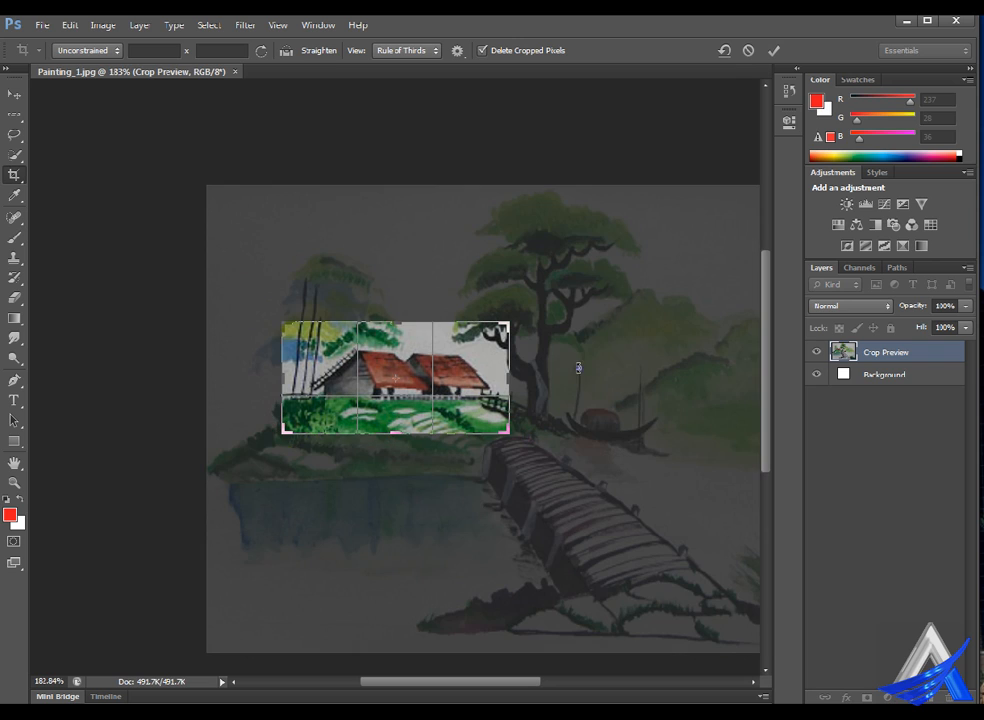
pyautogui.click(116, 50)
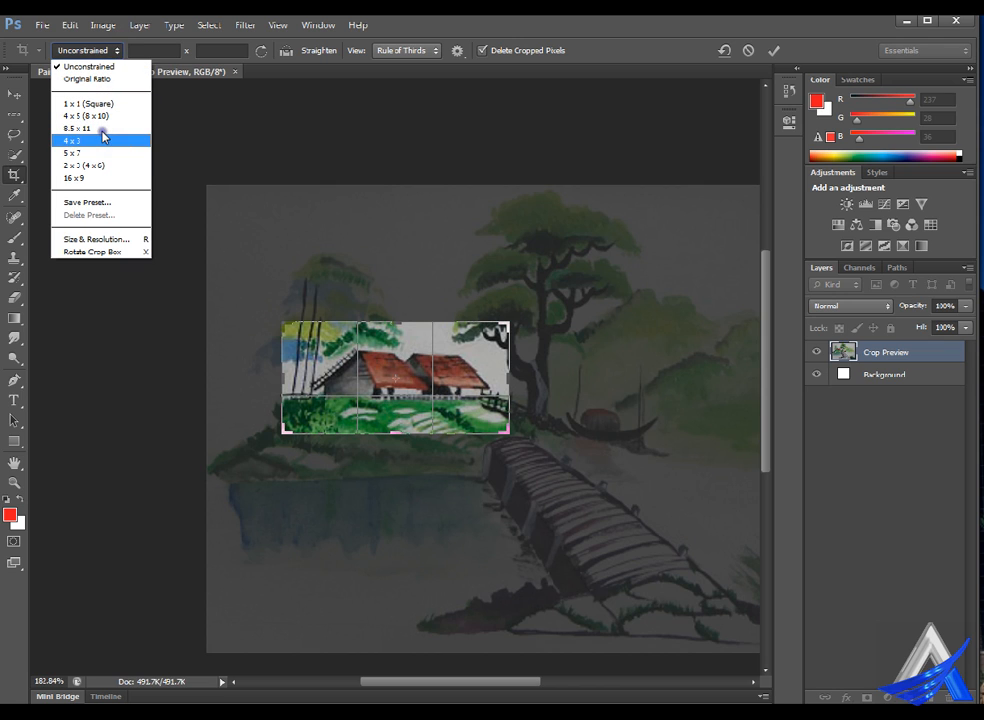
pyautogui.click(104, 138)
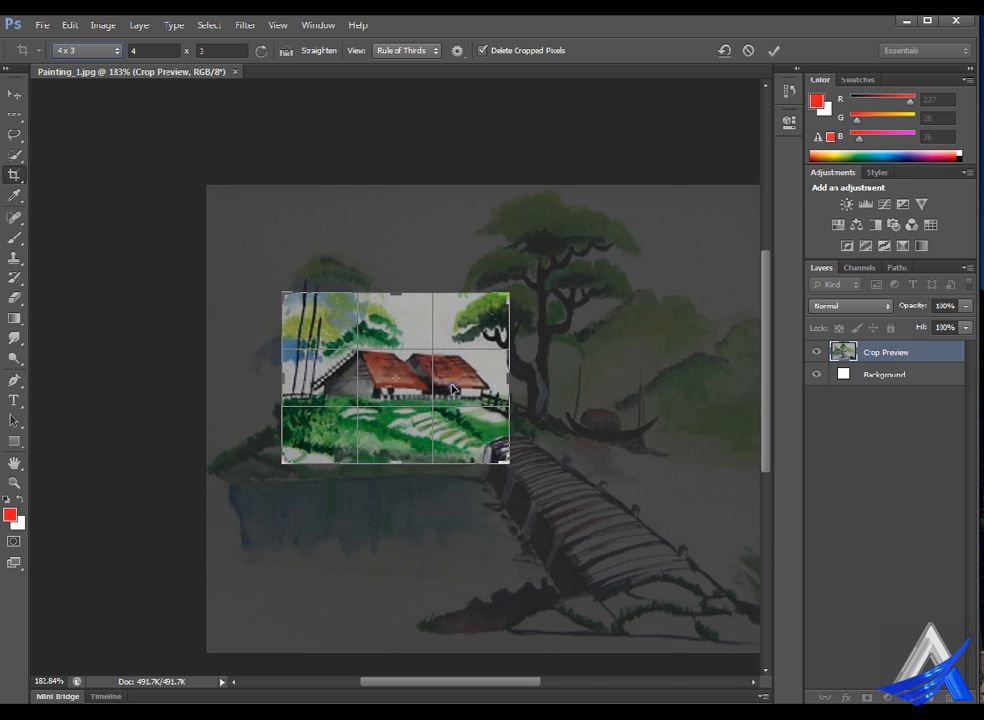
# - View the additional crop options, try Never Show Overlay, and set the crop overlay to Auto Show Overlay
pyautogui.click(457, 50)
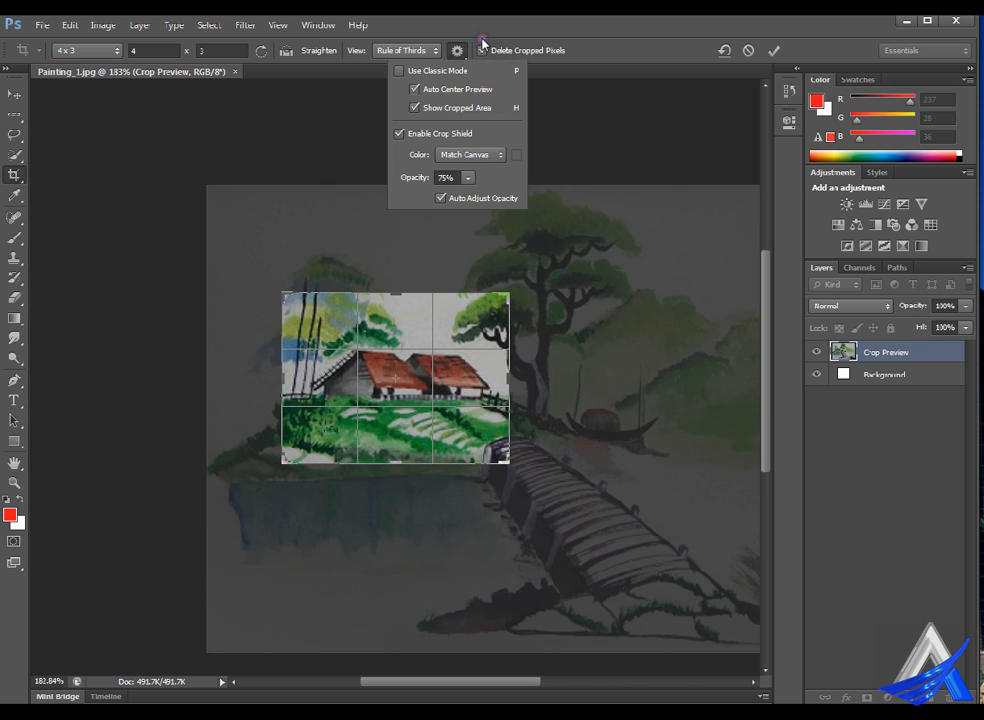
pyautogui.click(460, 50)
pyautogui.click(436, 50)
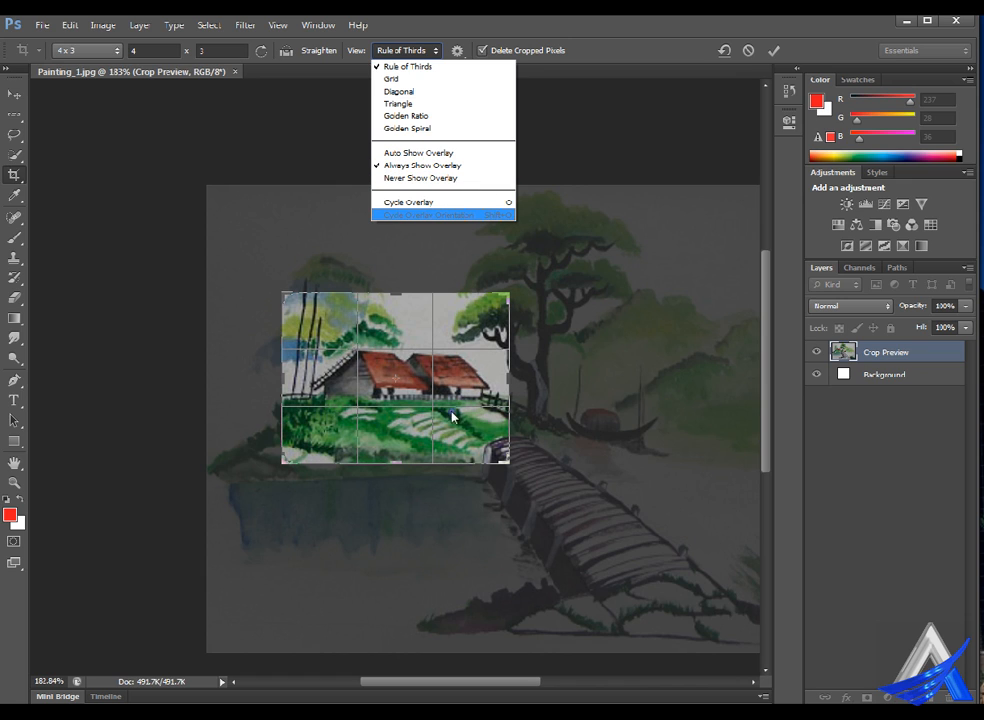
pyautogui.click(467, 177)
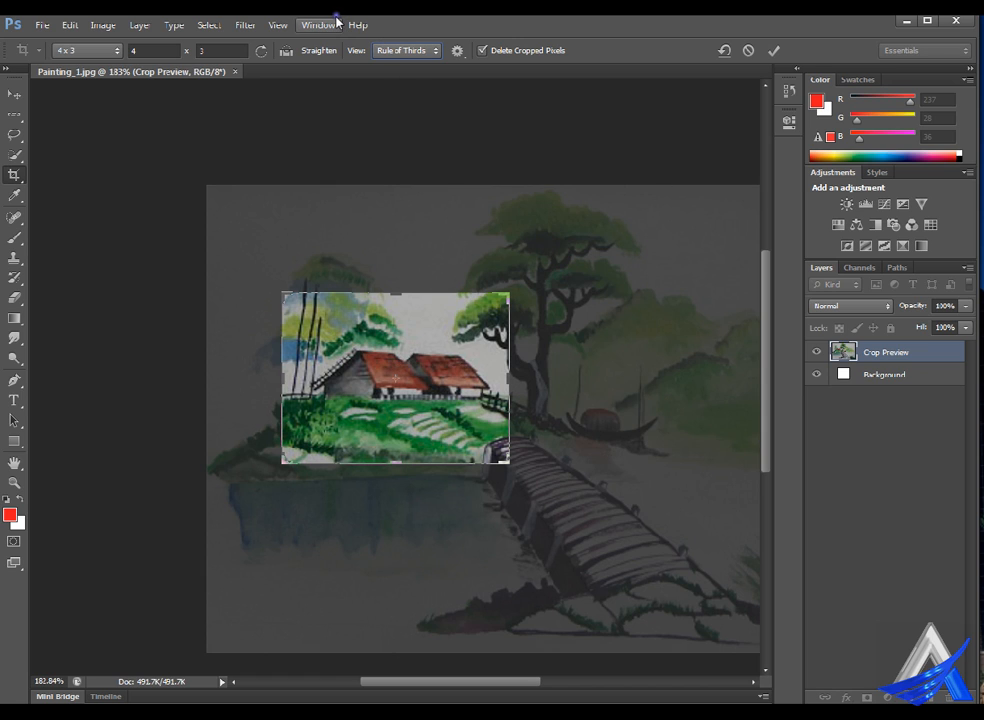
pyautogui.click(406, 48)
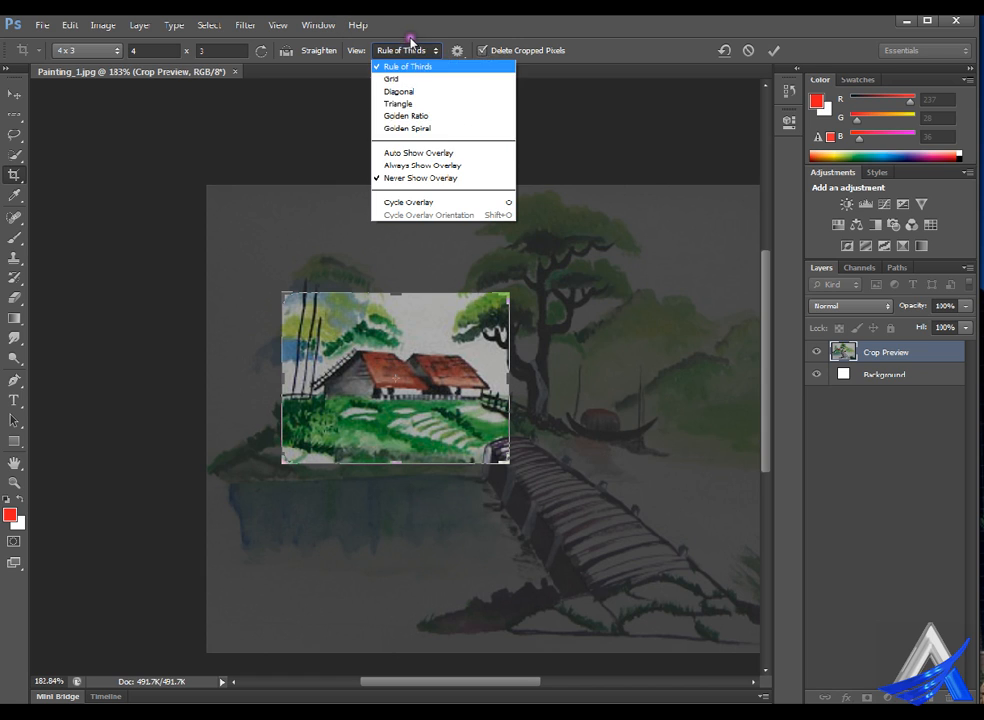
pyautogui.click(447, 152)
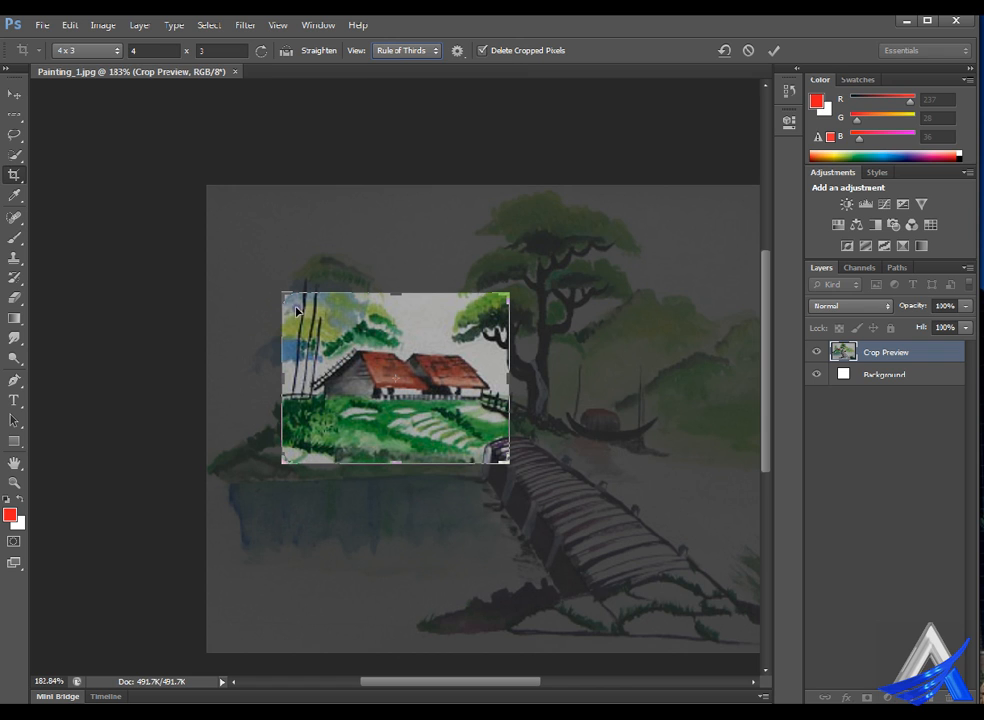
# - Commit the 4 x 3 crop around the houses, and undo it to restore the full painting
pyautogui.moveTo(285, 294)
pyautogui.mouseDown()
pyautogui.moveTo(302, 298)
pyautogui.moveTo(306, 324)
pyautogui.moveTo(310, 259)
pyautogui.moveTo(285, 293)
pyautogui.mouseUp()
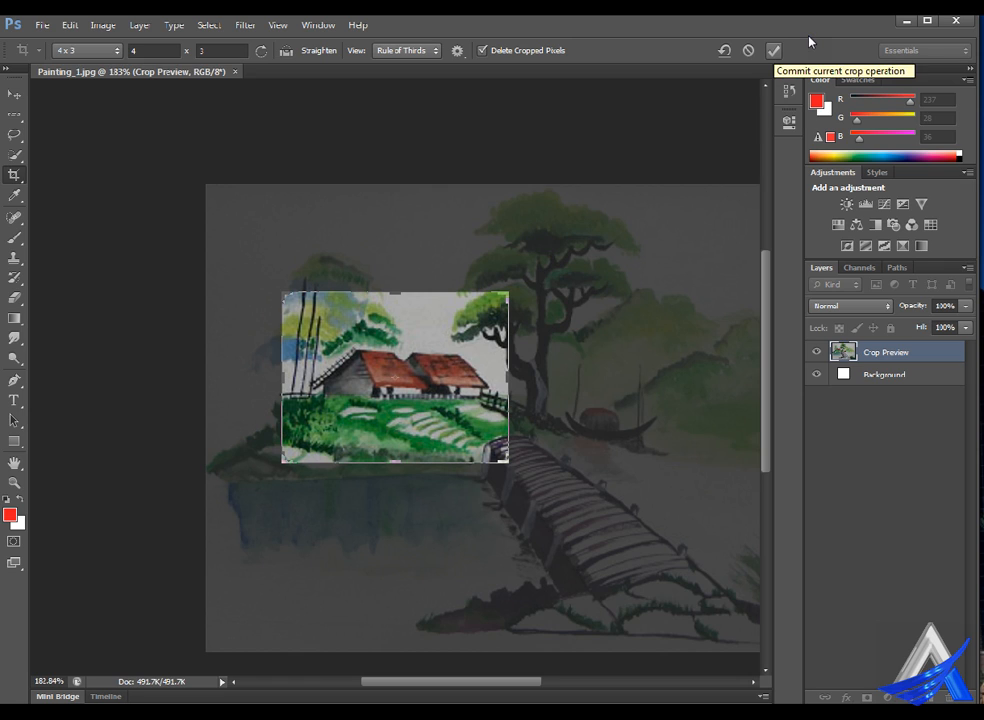
pyautogui.click(774, 50)
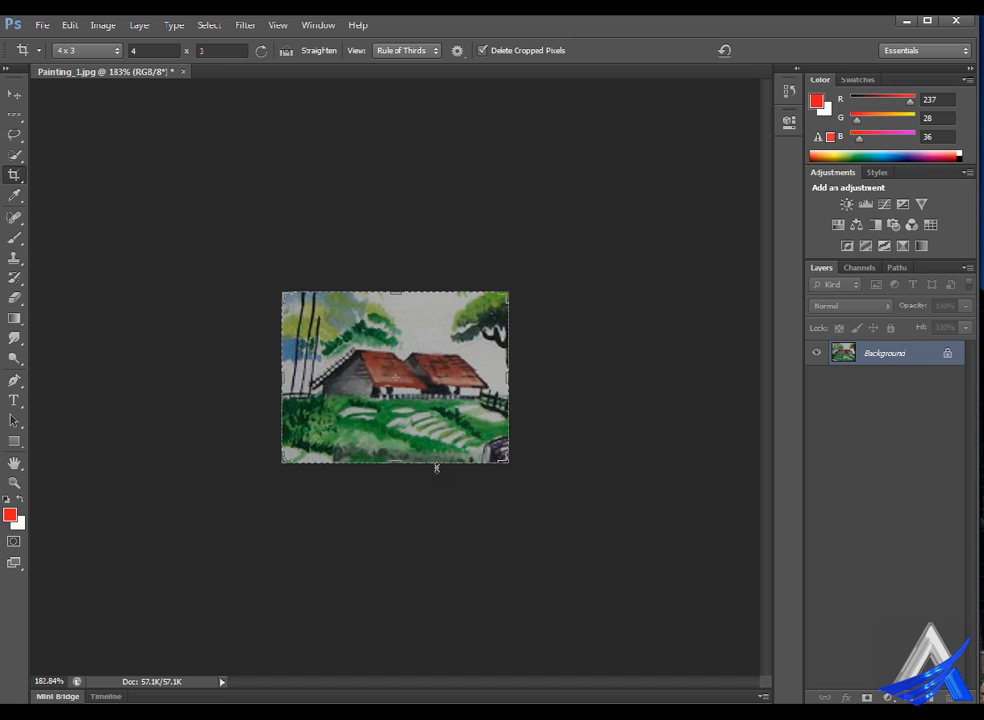
pyautogui.click(759, 45)
pyautogui.press('ctrl')
pyautogui.hotkey('ctrl', 'z')
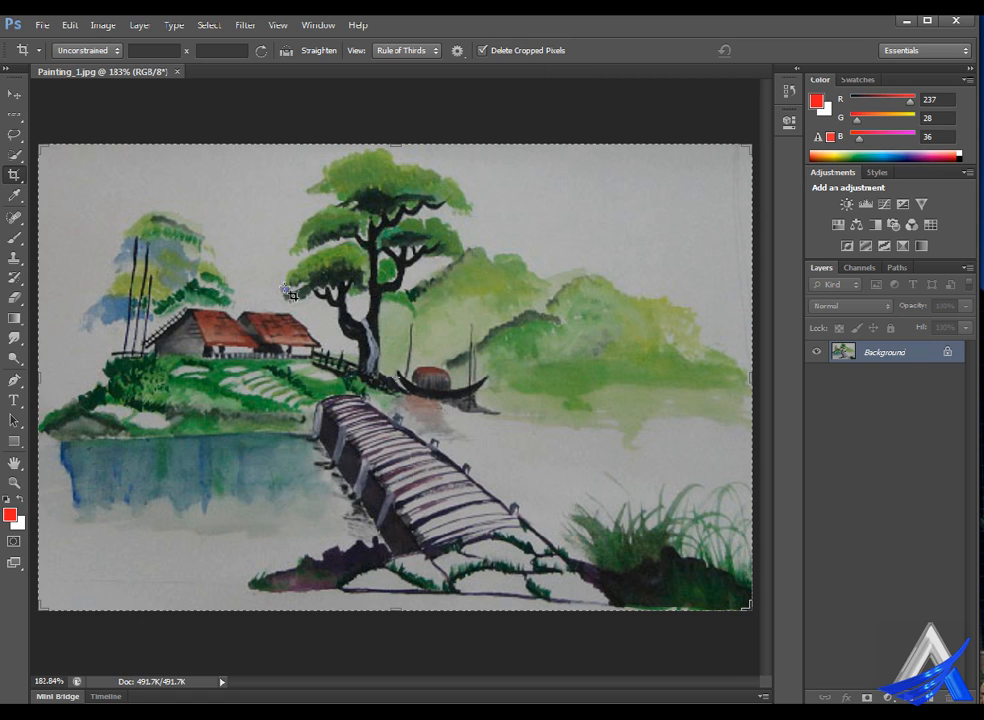
# - Turn off Delete Cropped Pixels and crop the painting to an unconstrained area around the two houses
pyautogui.click(510, 50)
pyautogui.moveTo(117, 270); pyautogui.dragTo(331, 386)
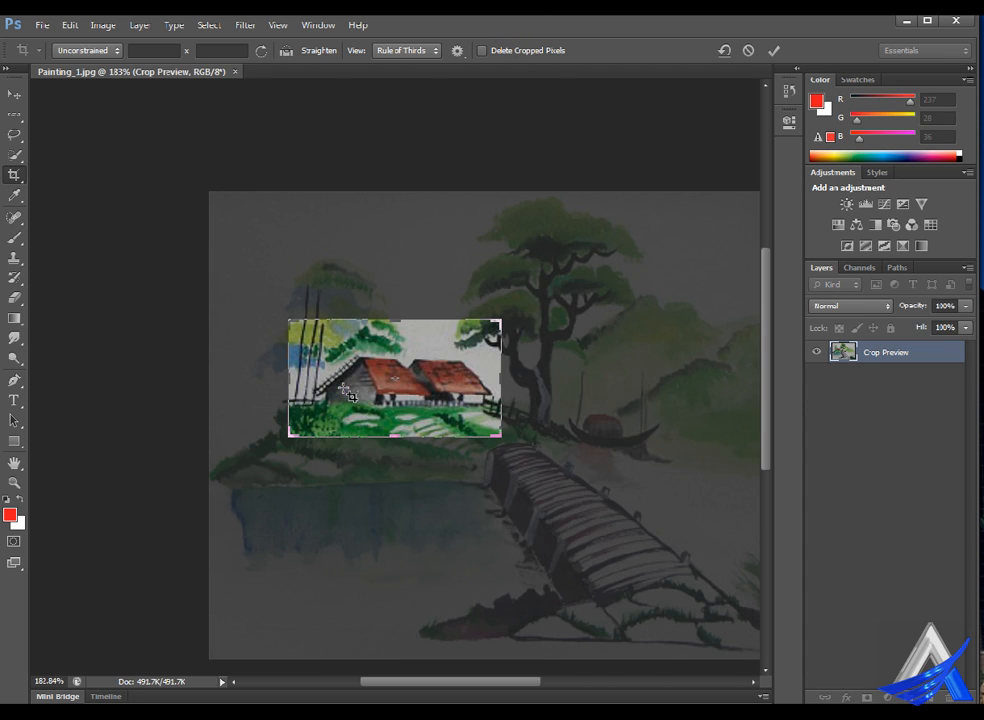
pyautogui.click(775, 50)
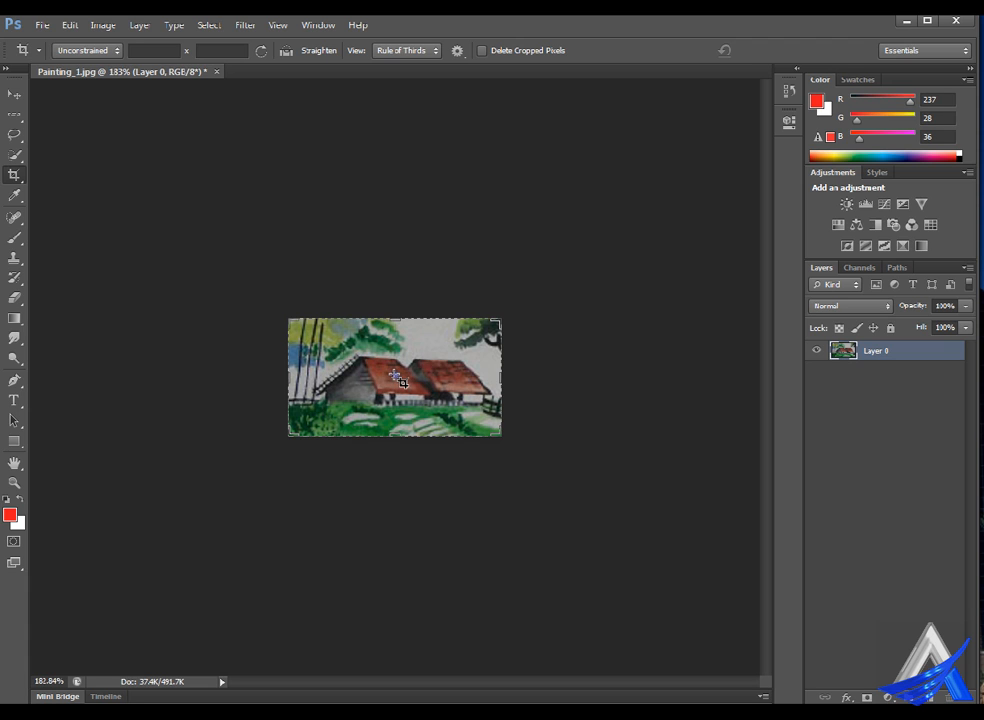
# - Use the Move tool to shift Layer 0 within the cropped canvas until the boat sits near its centre
pyautogui.click(14, 94)
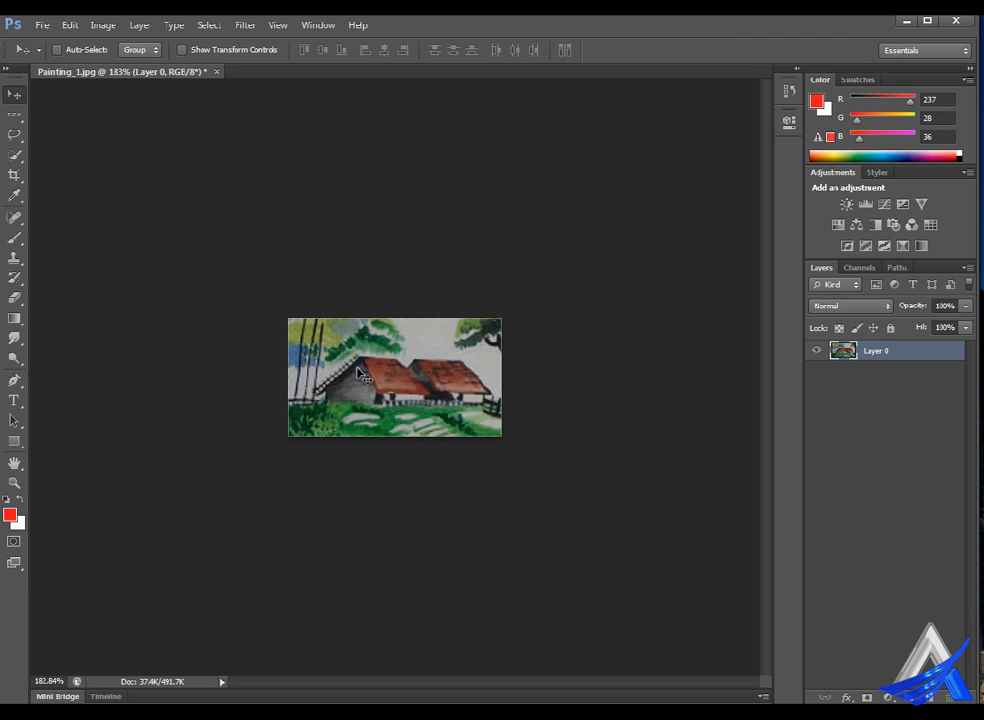
pyautogui.moveTo(416, 372); pyautogui.dragTo(465, 388)
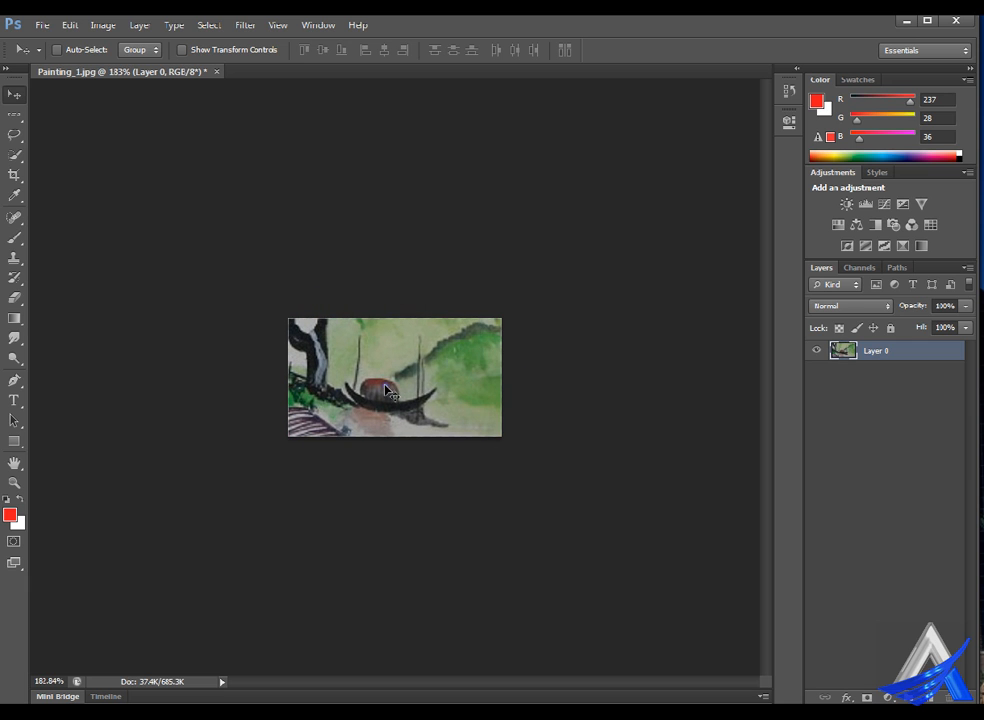
pyautogui.moveTo(386, 387); pyautogui.dragTo(456, 386)
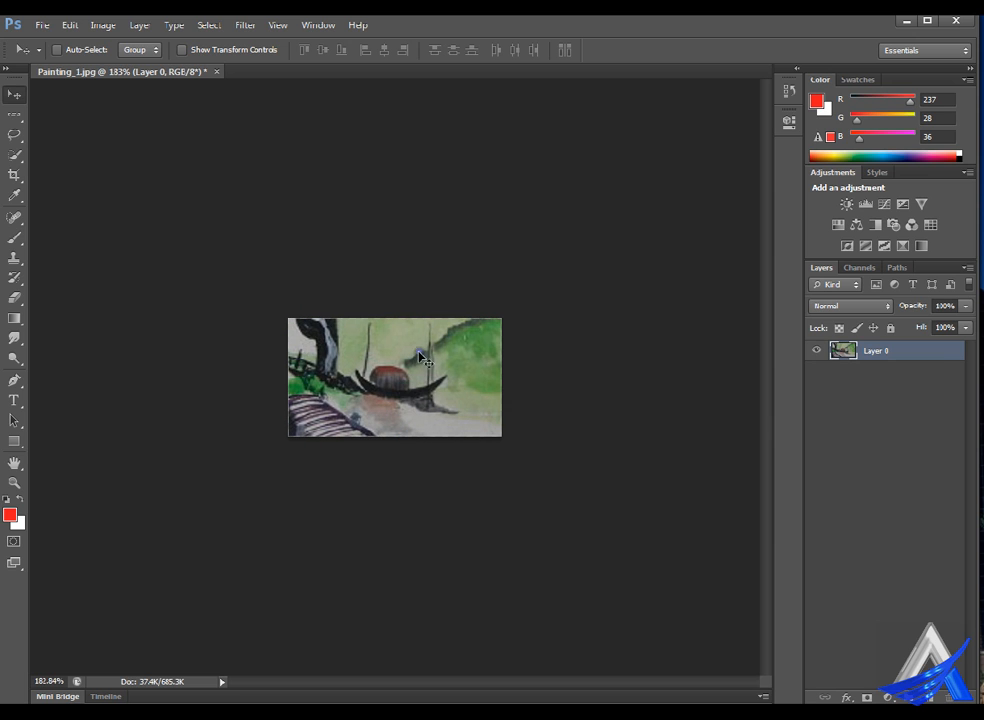
# - Undo and redo the layer move repeatedly, ending with the boat area in the cropped canvas
pyautogui.hotkey('ctrl', 'z')
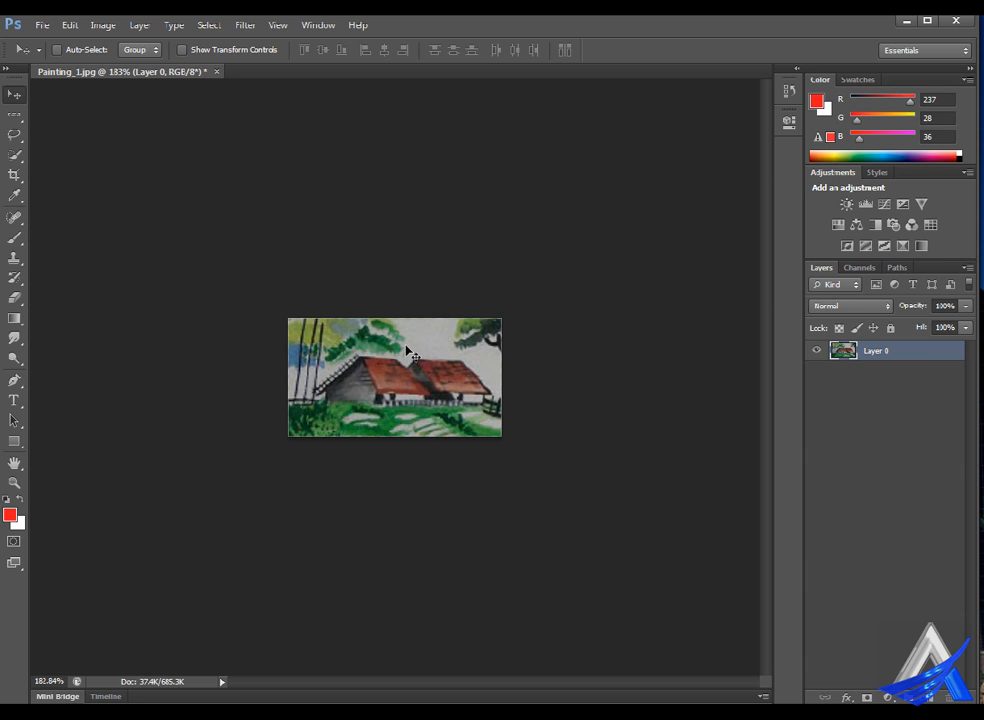
pyautogui.hotkey('ctrl', 'z')
pyautogui.hotkey('ctrl', 'z')
pyautogui.hotkey('ctrl', 'z')
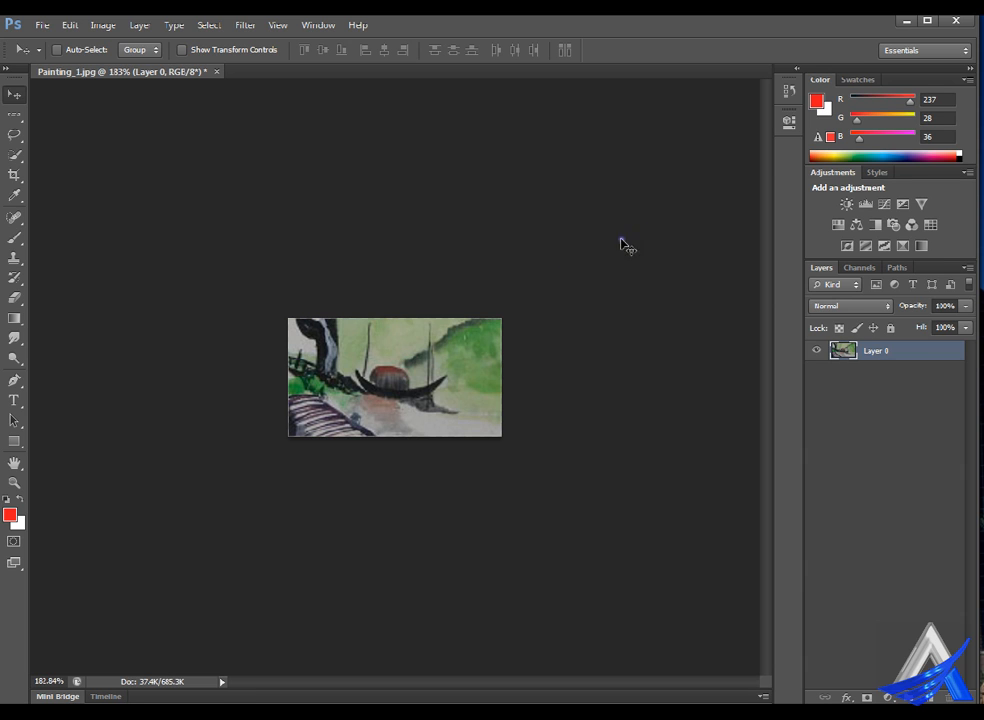
# - Revert the painting to its Open state in the document history and collapse the history
pyautogui.click(790, 90)
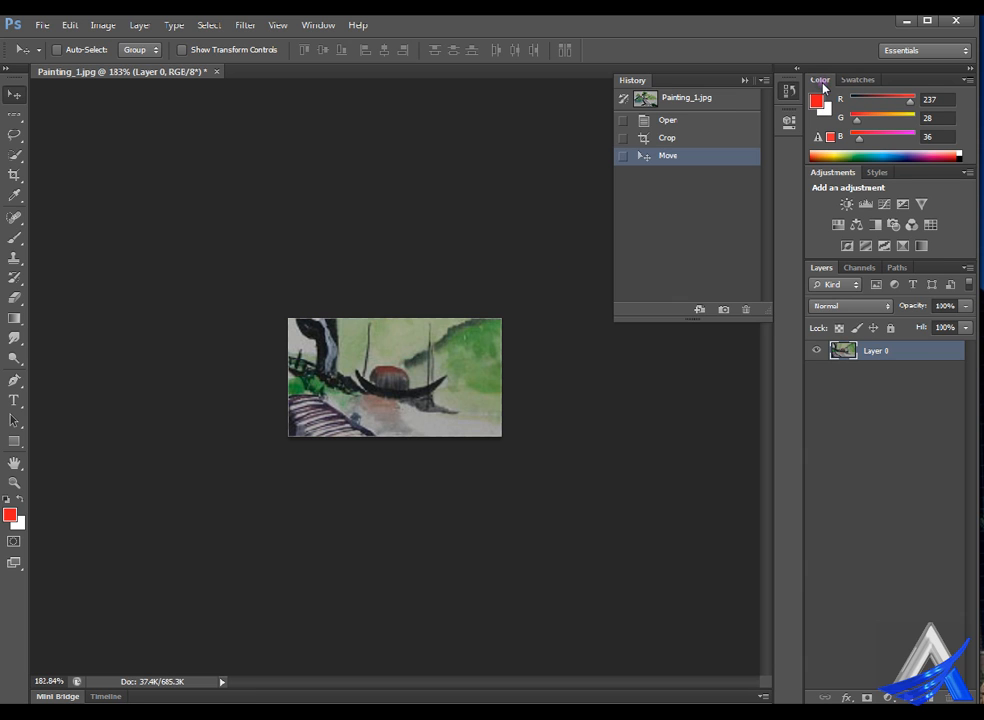
pyautogui.click(713, 119)
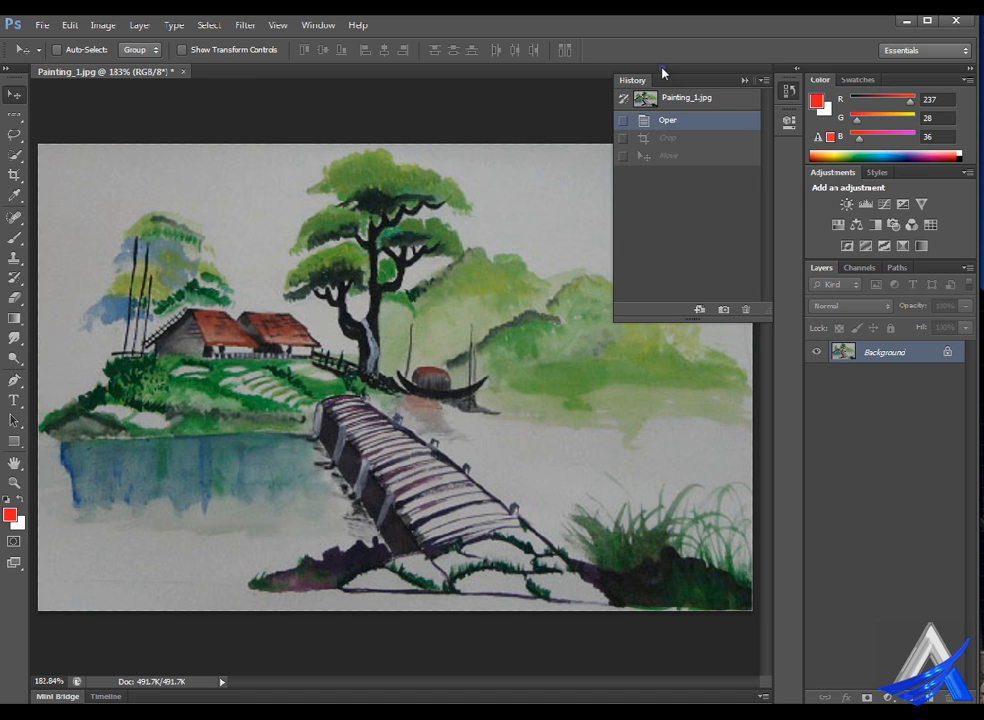
pyautogui.click(783, 70)
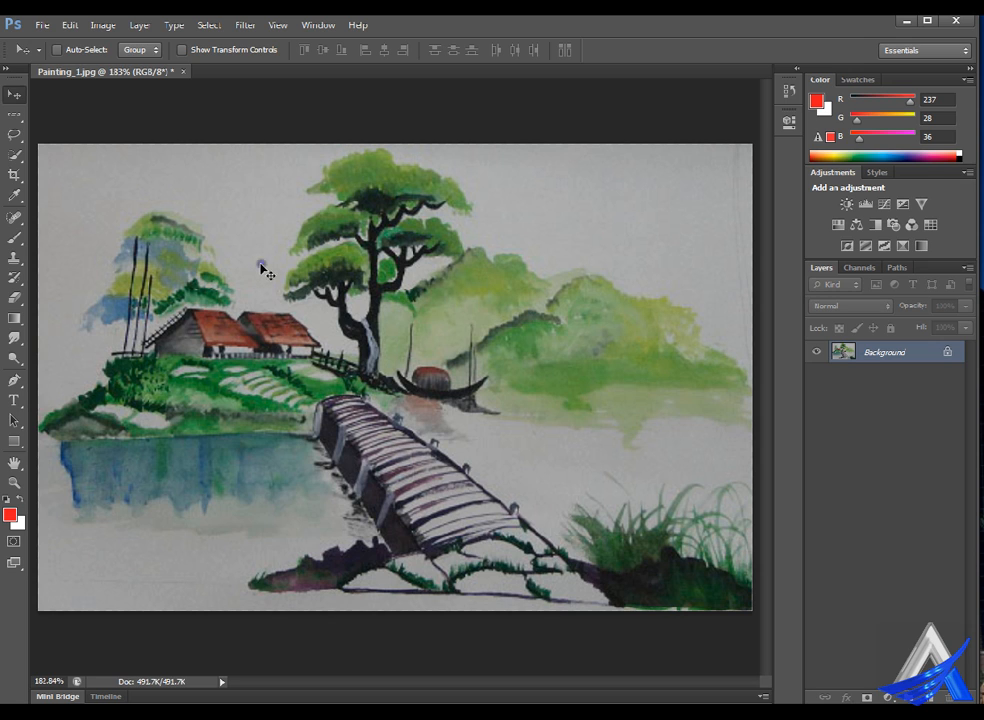
# - Crop the painting to an unconstrained area around the two red-roofed houses with Delete Cropped Pixels off
pyautogui.click(14, 175)
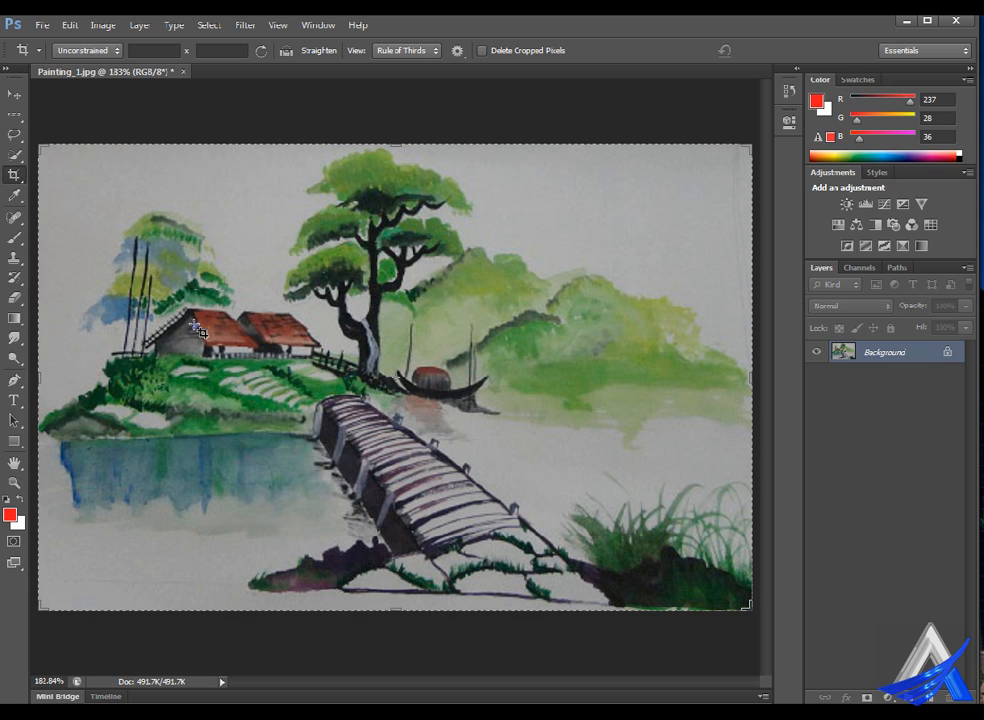
pyautogui.click(90, 50)
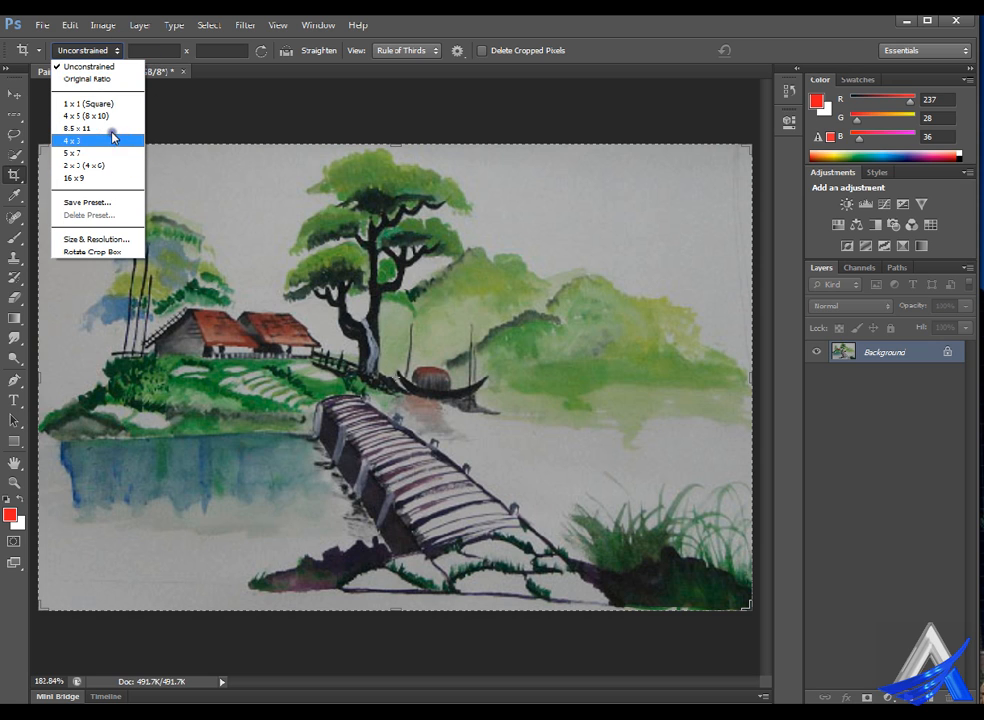
pyautogui.click(169, 42)
pyautogui.click(132, 48)
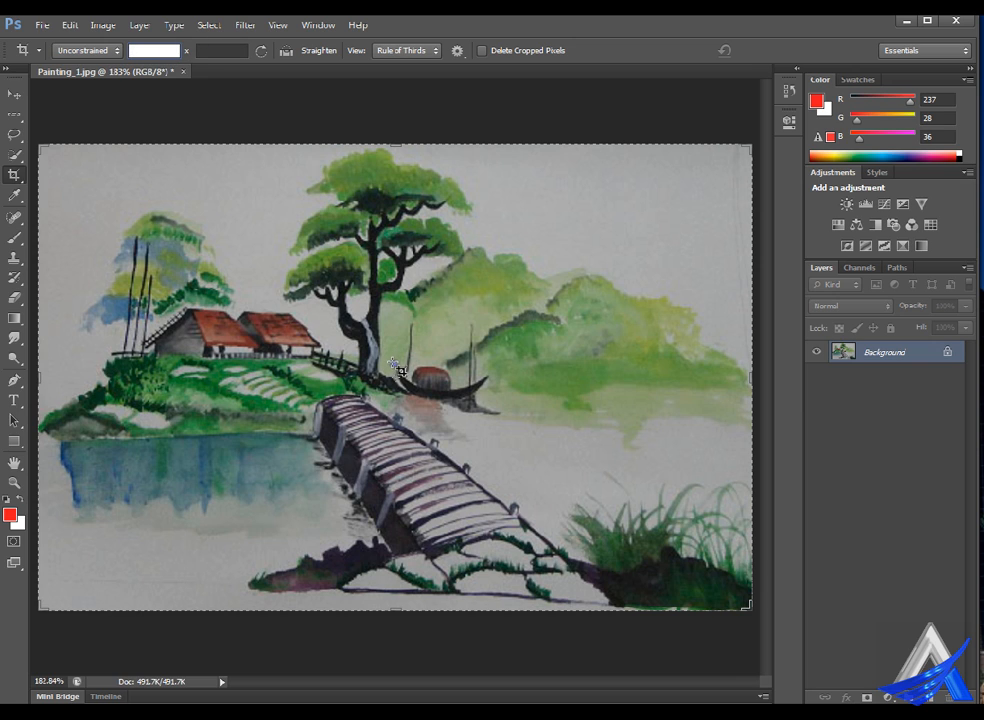
pyautogui.press('Escape')
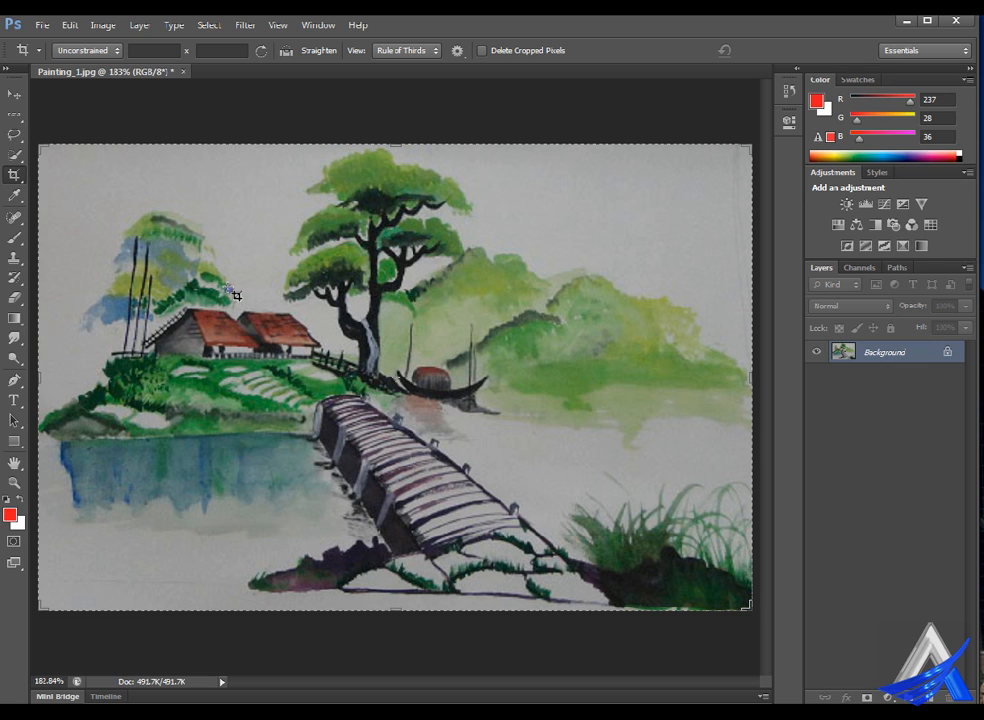
pyautogui.moveTo(125, 277); pyautogui.dragTo(345, 388)
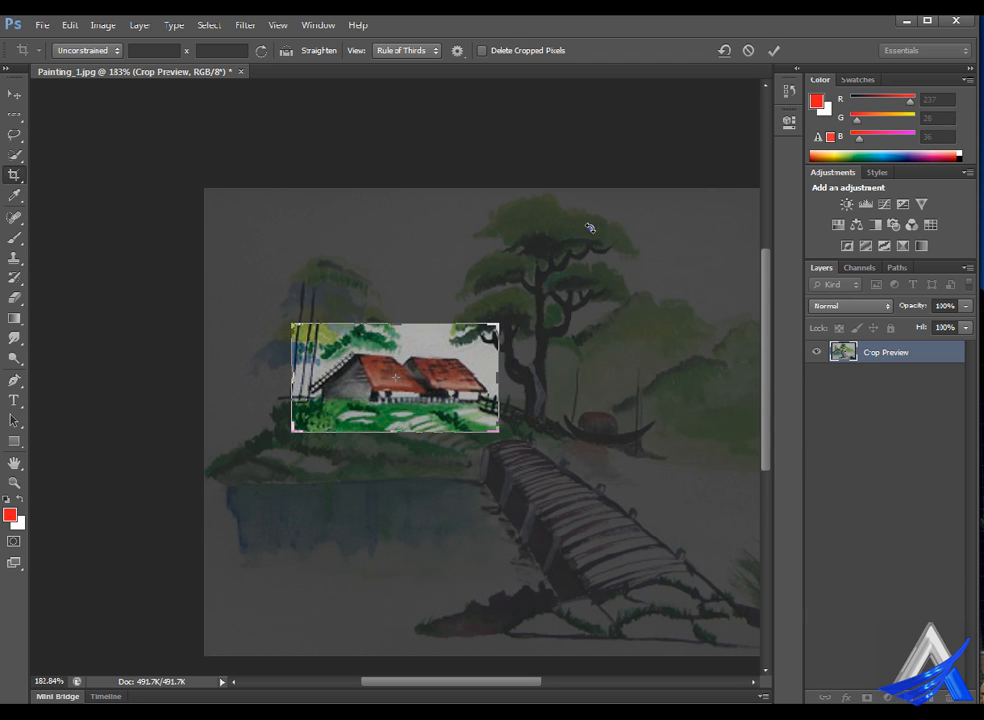
pyautogui.click(773, 50)
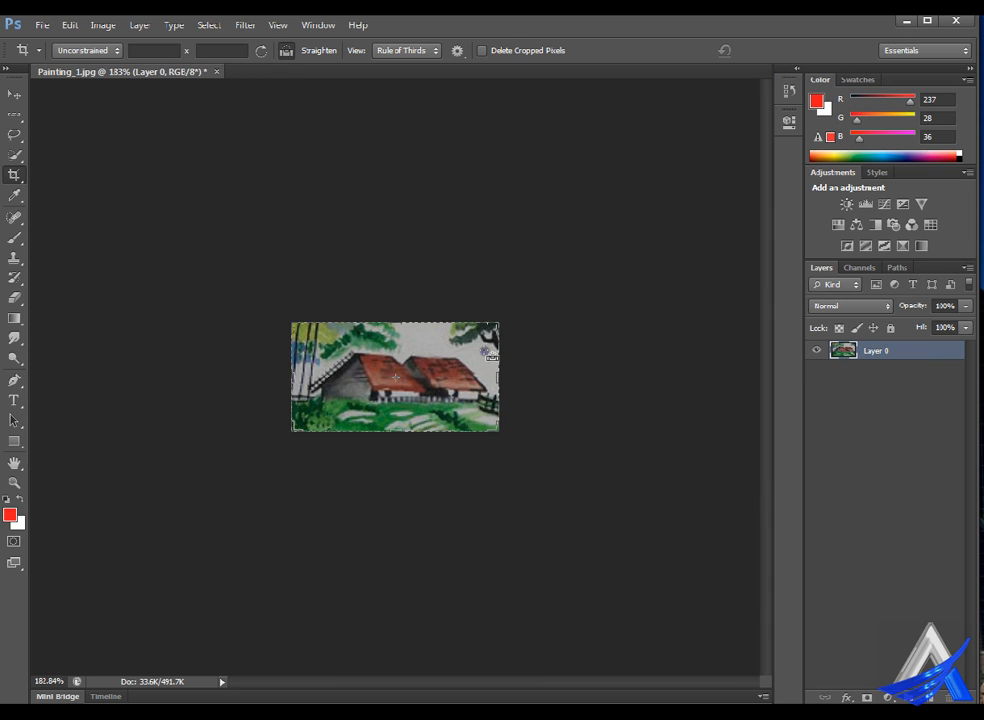
# - Undo the last crop and re-crop the painting around the two red-roofed houses, keeping Delete Cropped Pixels off
pyautogui.hotkey('ctrl', 'z')
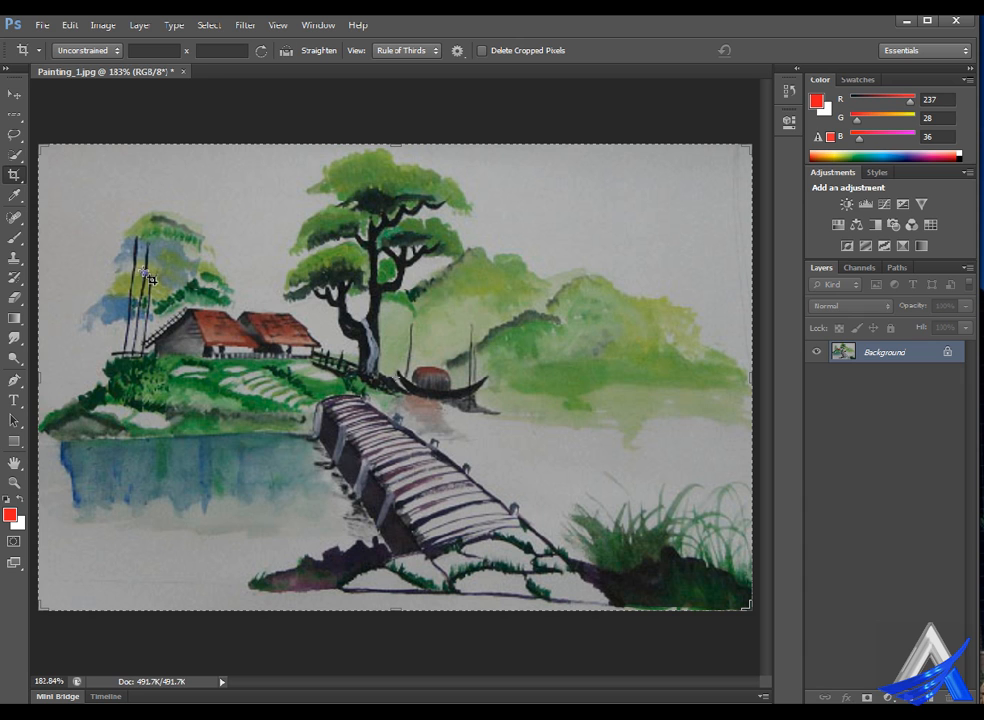
pyautogui.moveTo(137, 277); pyautogui.dragTo(347, 392)
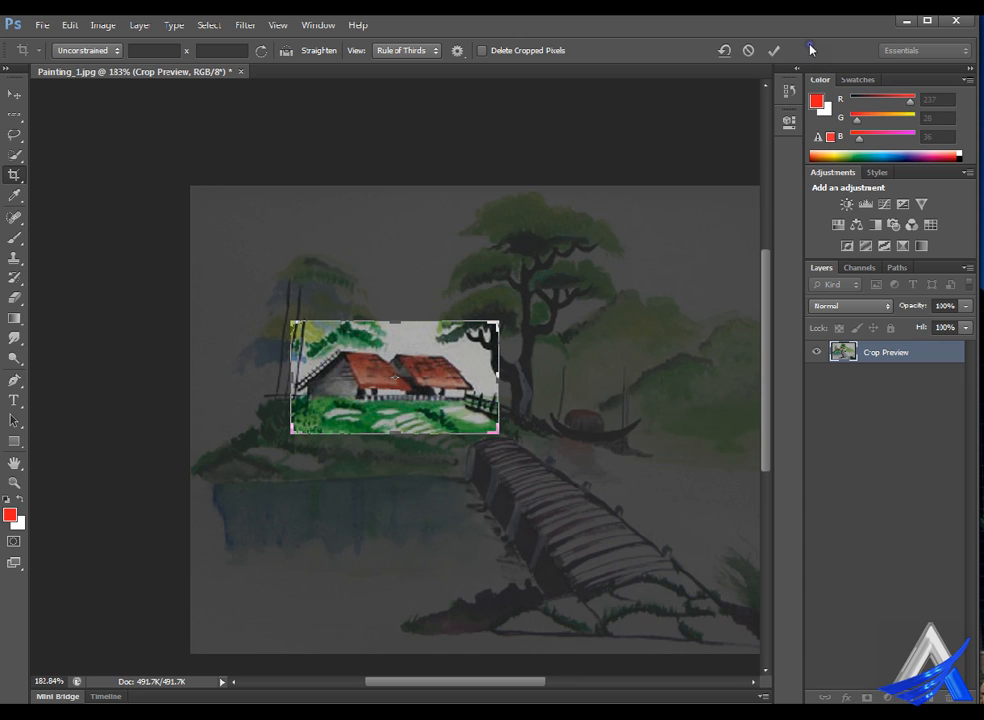
pyautogui.press('Return')
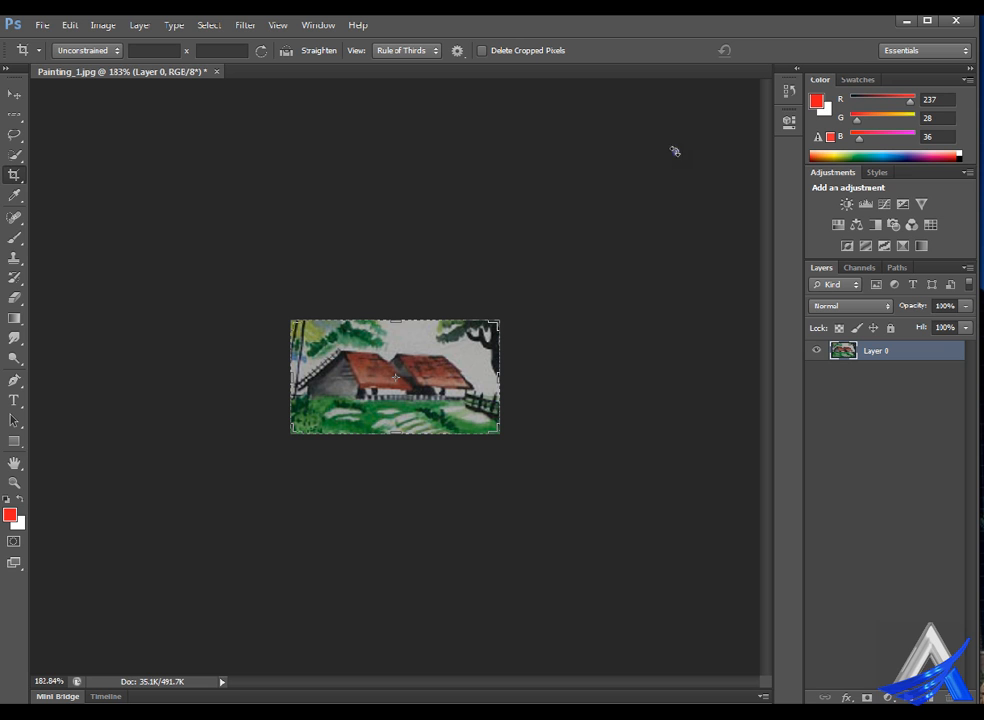
# - Accept the crop of the houses and shift Layer 0 slightly within the cropped canvas using the Move tool
pyautogui.click(427, 362)
pyautogui.click(15, 94)
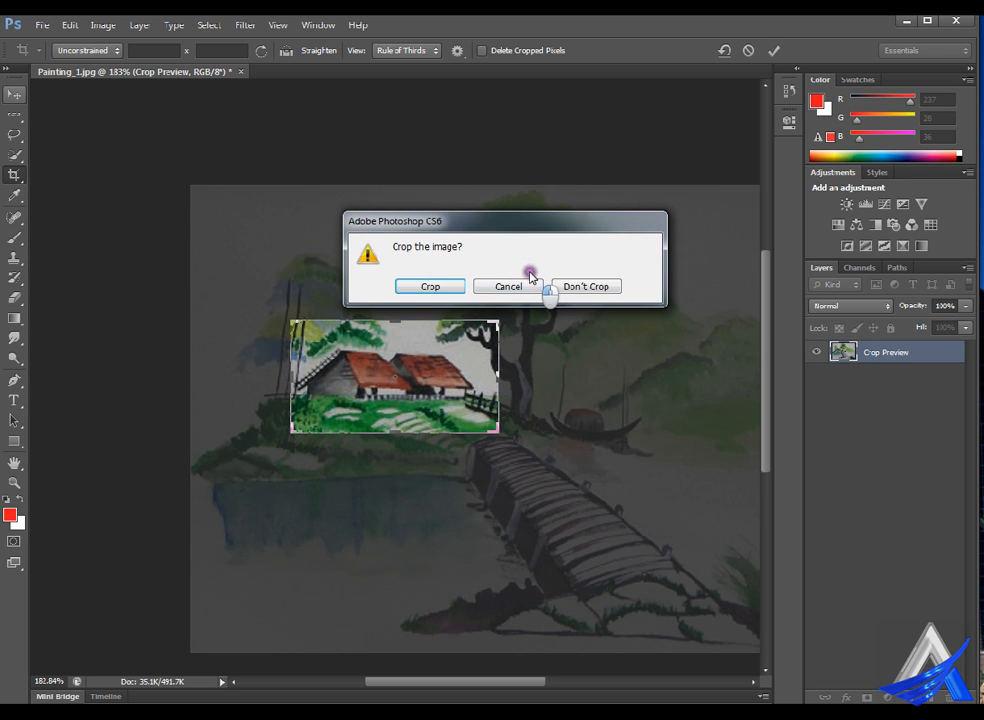
pyautogui.click(430, 287)
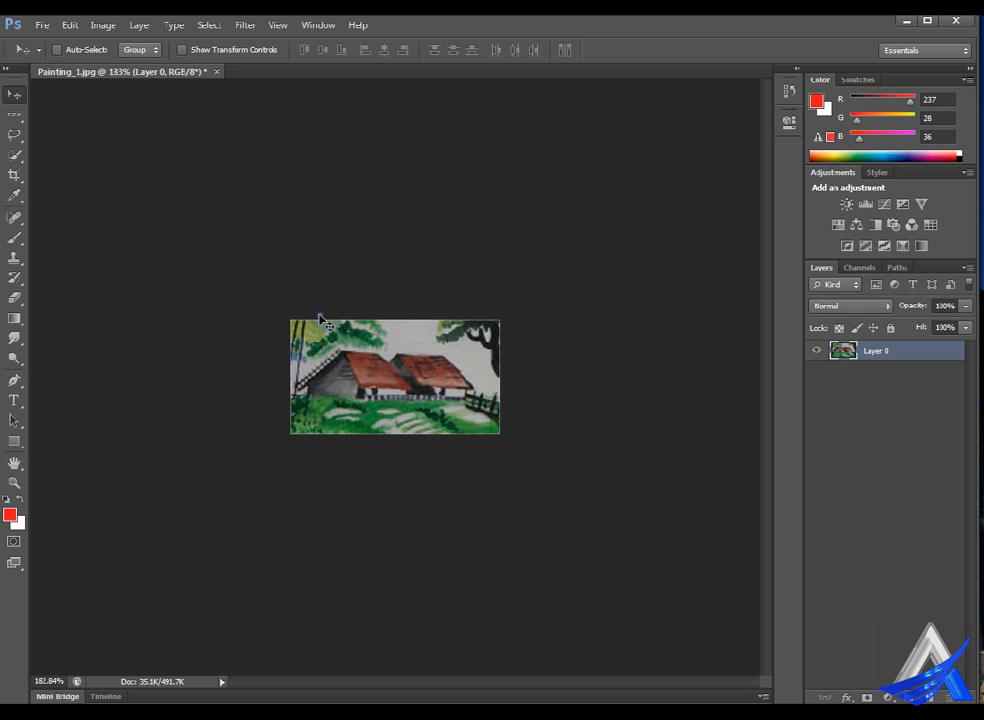
pyautogui.moveTo(320, 318)
pyautogui.mouseDown()
pyautogui.moveTo(310, 352)
pyautogui.moveTo(422, 378)
pyautogui.moveTo(407, 393)
pyautogui.moveTo(425, 385)
pyautogui.moveTo(399, 391)
pyautogui.mouseUp()
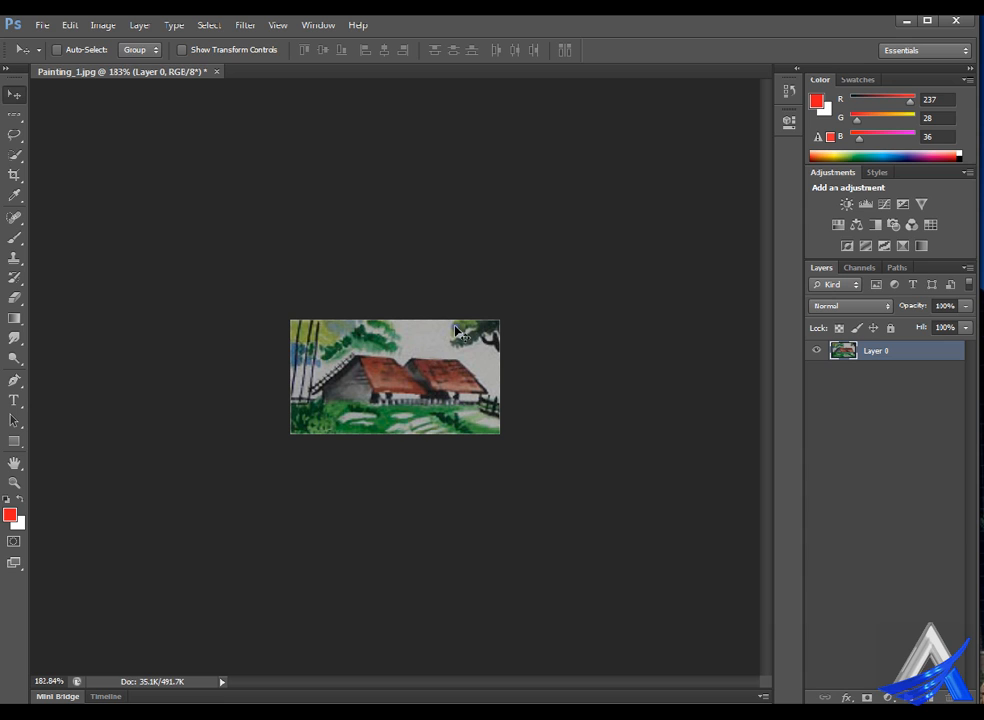
# - Review the document history and bring back the hidden parts of the painting with Reveal All
pyautogui.click(789, 90)
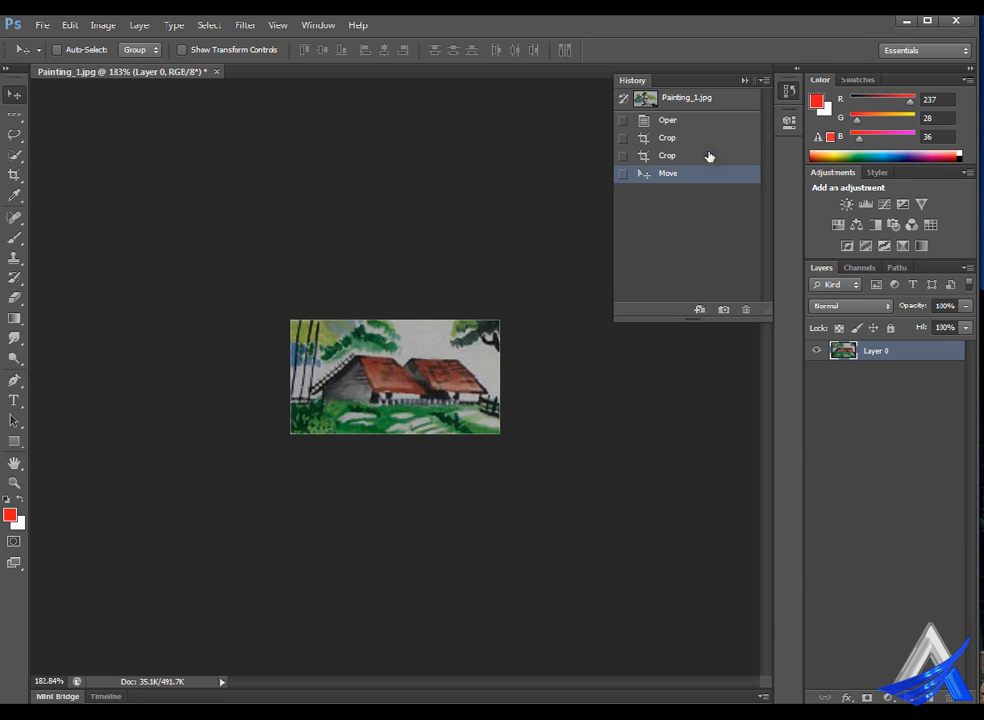
pyautogui.click(777, 72)
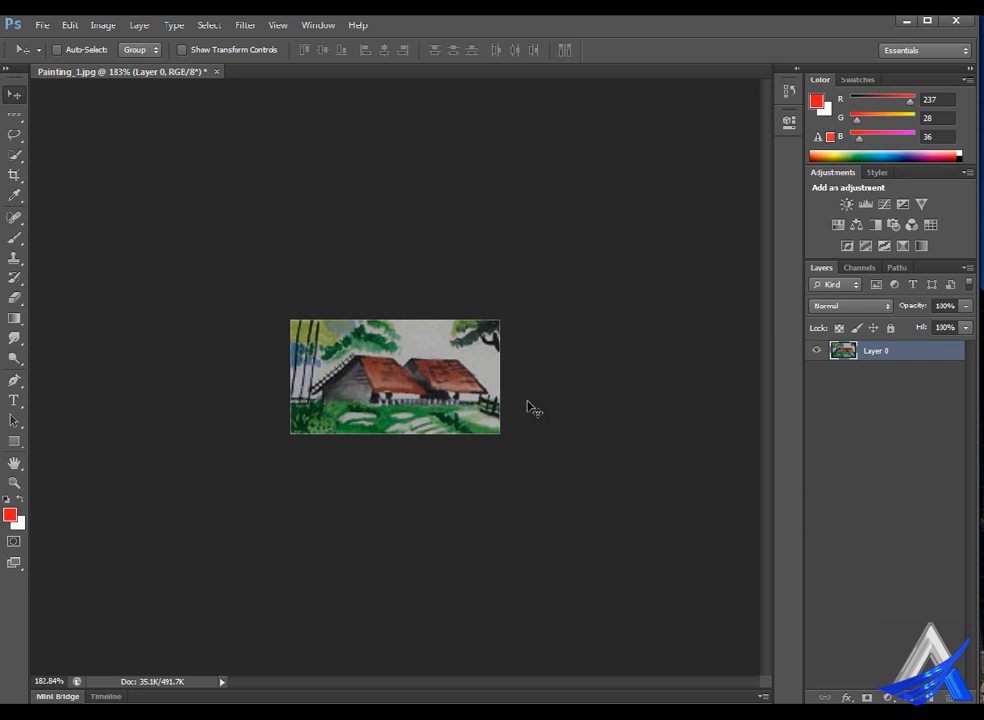
pyautogui.click(119, 22)
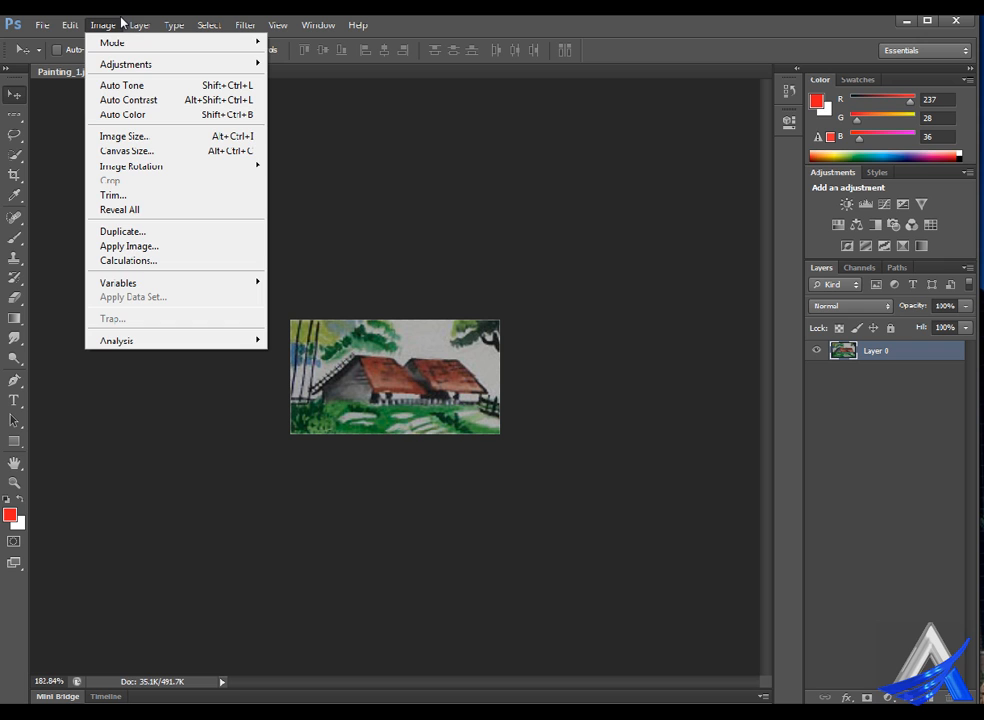
pyautogui.click(135, 208)
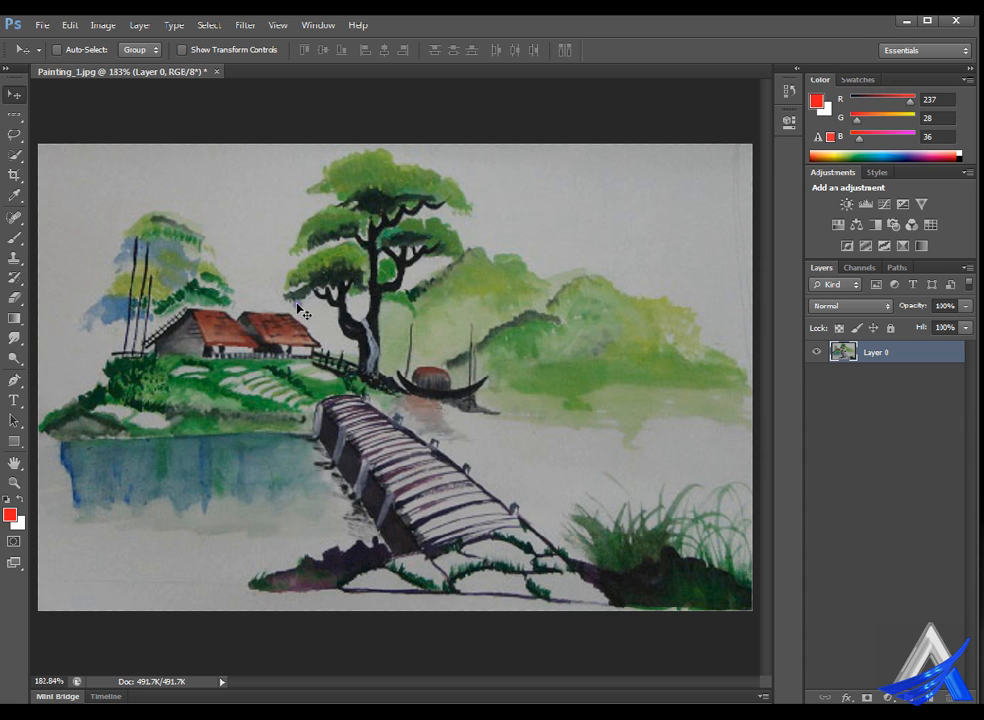
# - Crop the painting to the houses and the blue-green tree behind them with Delete Cropped Pixels off
pyautogui.click(14, 174)
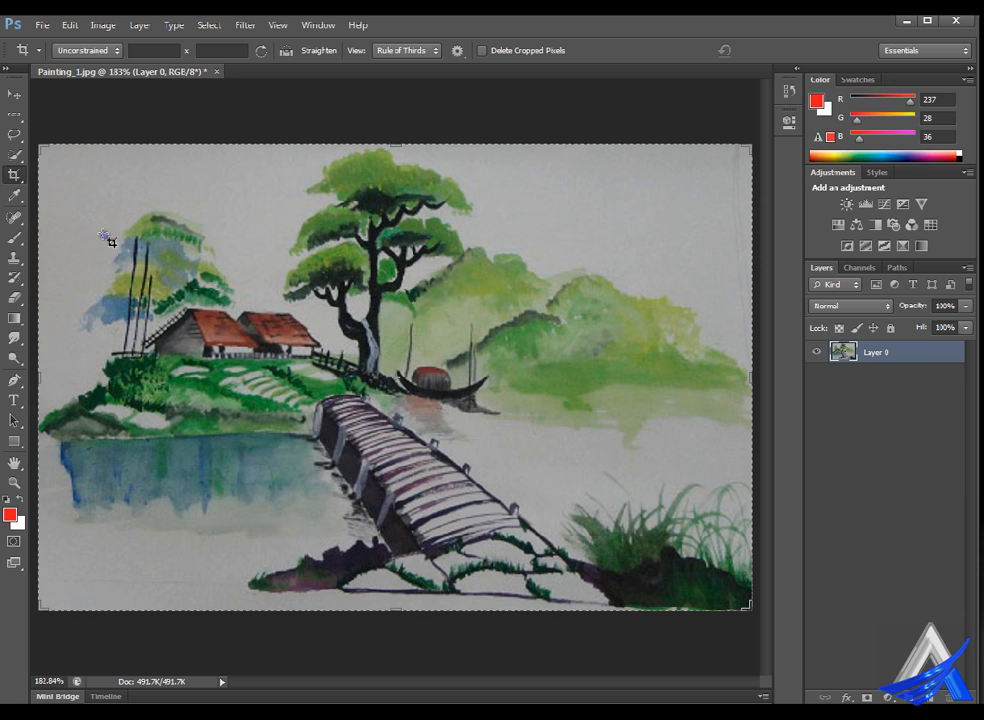
pyautogui.moveTo(90, 233); pyautogui.dragTo(348, 387)
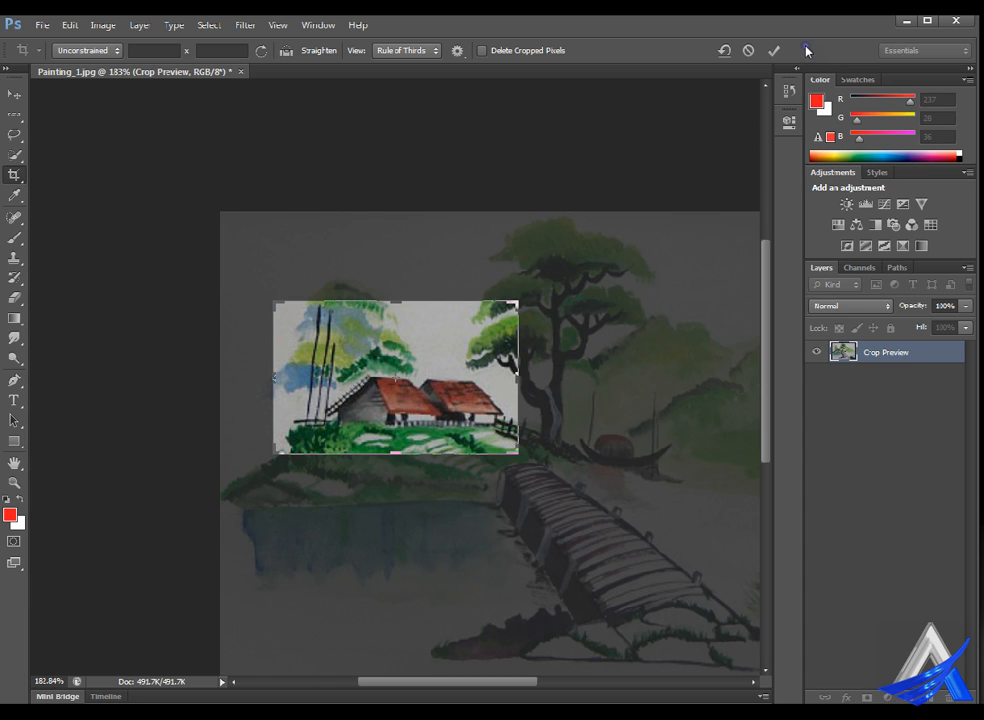
pyautogui.click(774, 50)
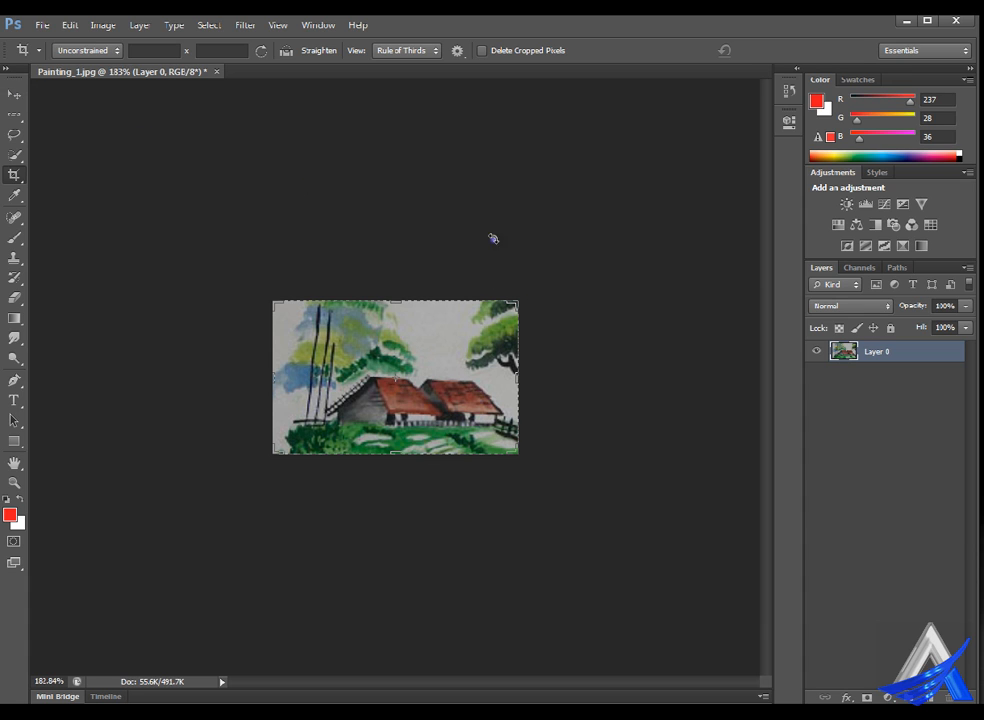
# - Try enlarging the crop frame over the hidden pixels, undo it, and apply the crop with Delete Cropped Pixels on
pyautogui.moveTo(538, 301); pyautogui.dragTo(584, 268)
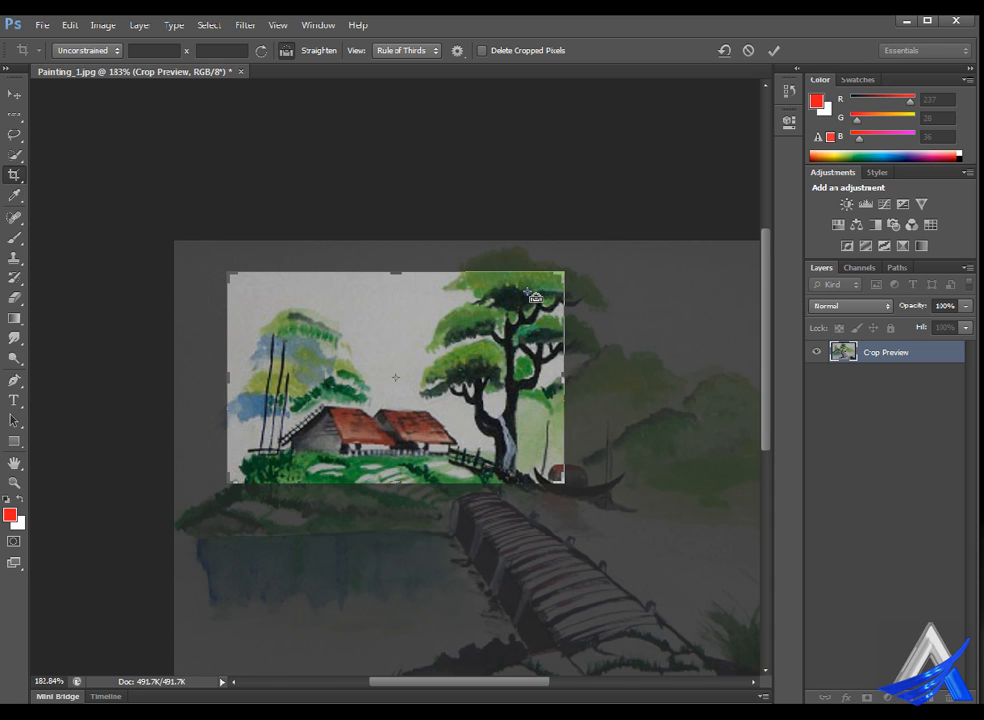
pyautogui.hotkey('ctrl', 'z')
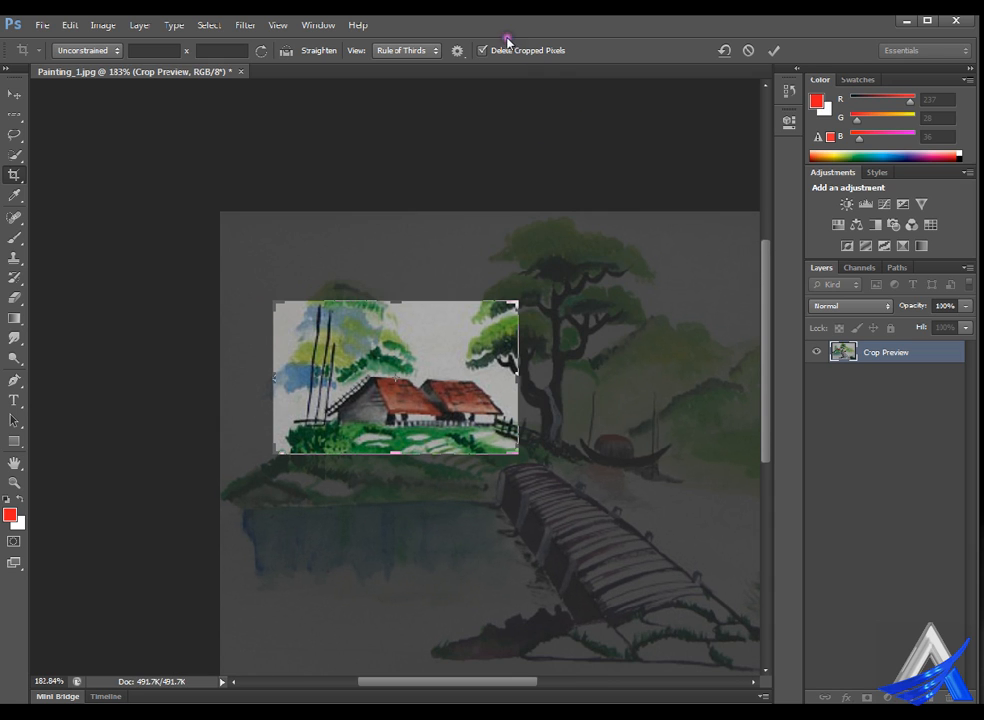
pyautogui.click(774, 50)
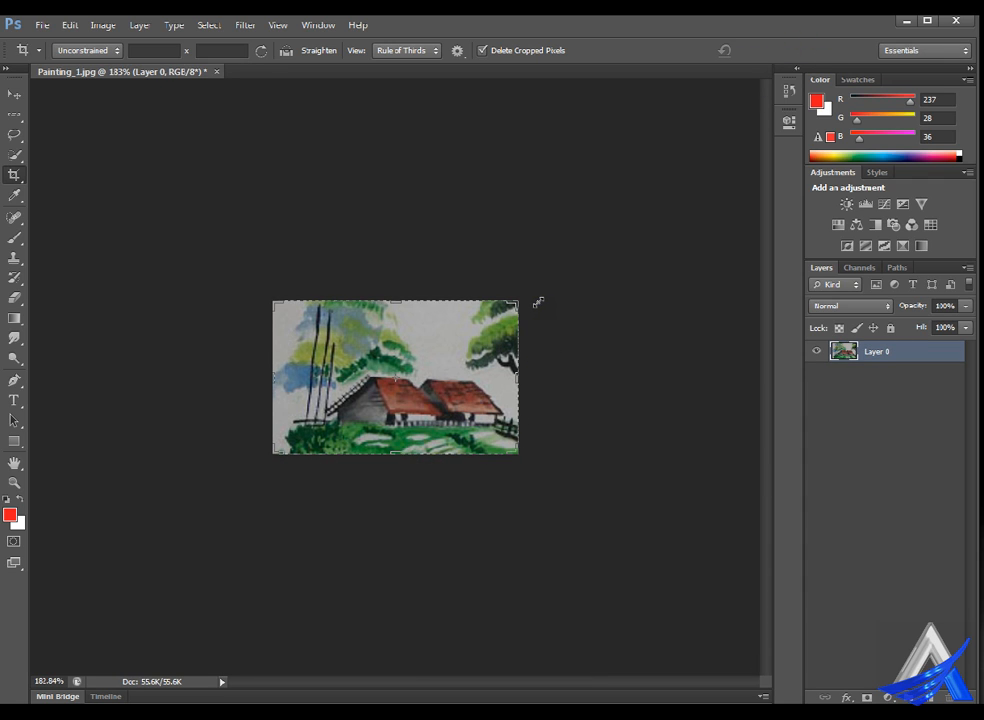
# - Try extending the crop frame beyond the cropped image's upper-right corner, and return the frame to the image edges
pyautogui.moveTo(538, 302); pyautogui.dragTo(571, 278)
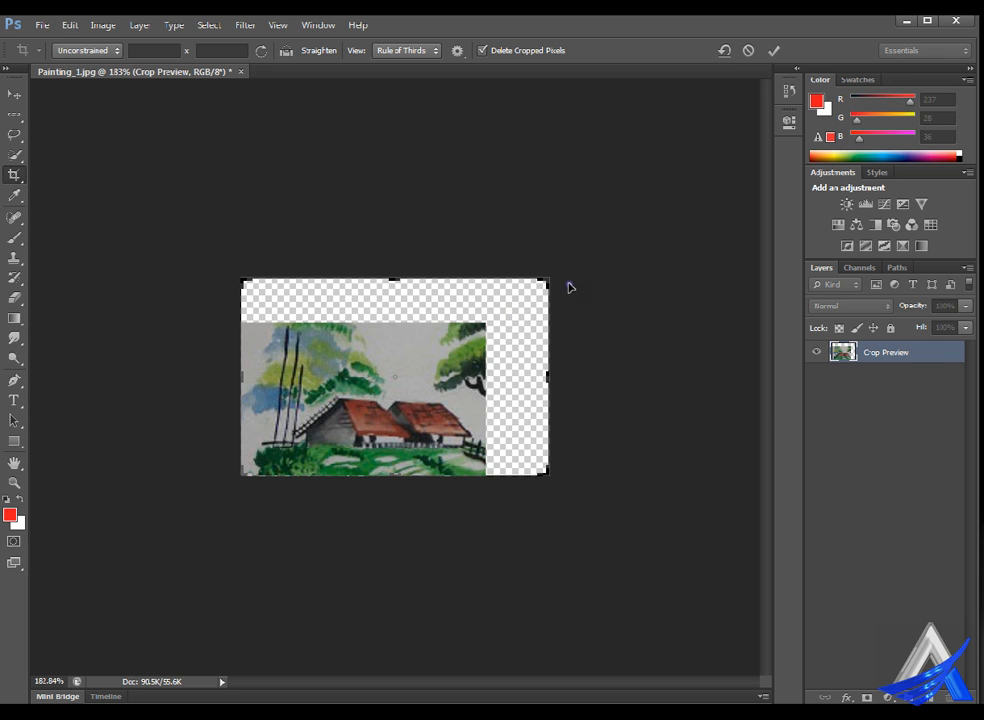
pyautogui.moveTo(567, 284)
pyautogui.mouseDown()
pyautogui.moveTo(652, 273)
pyautogui.moveTo(550, 256)
pyautogui.moveTo(581, 293)
pyautogui.mouseUp()
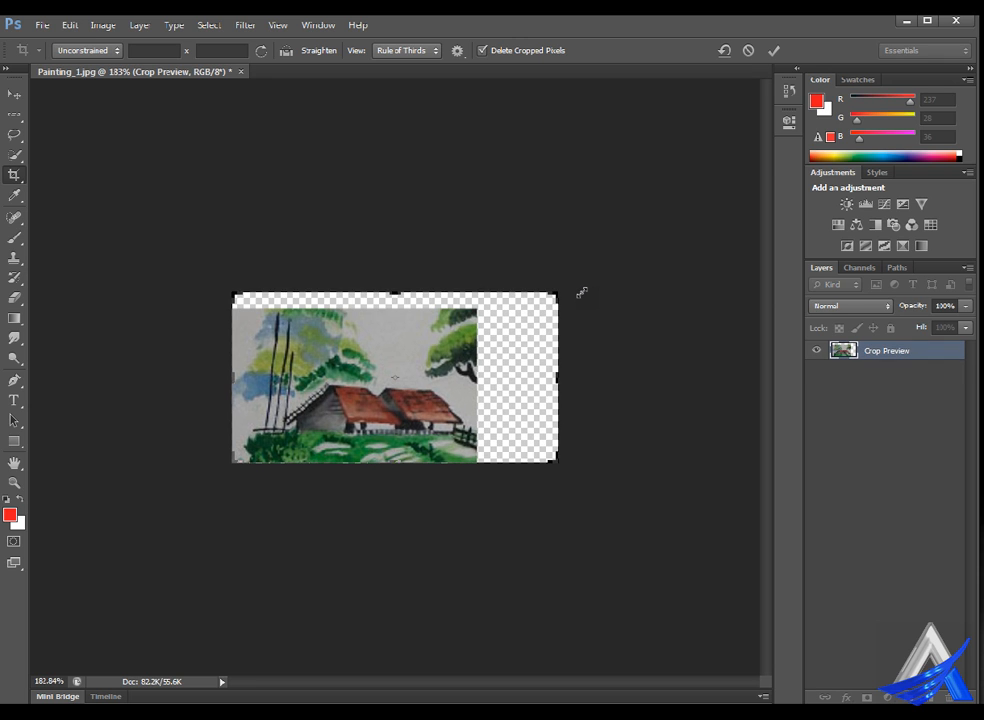
pyautogui.hotkey('ctrl', 'z')
pyautogui.moveTo(579, 291); pyautogui.dragTo(538, 299)
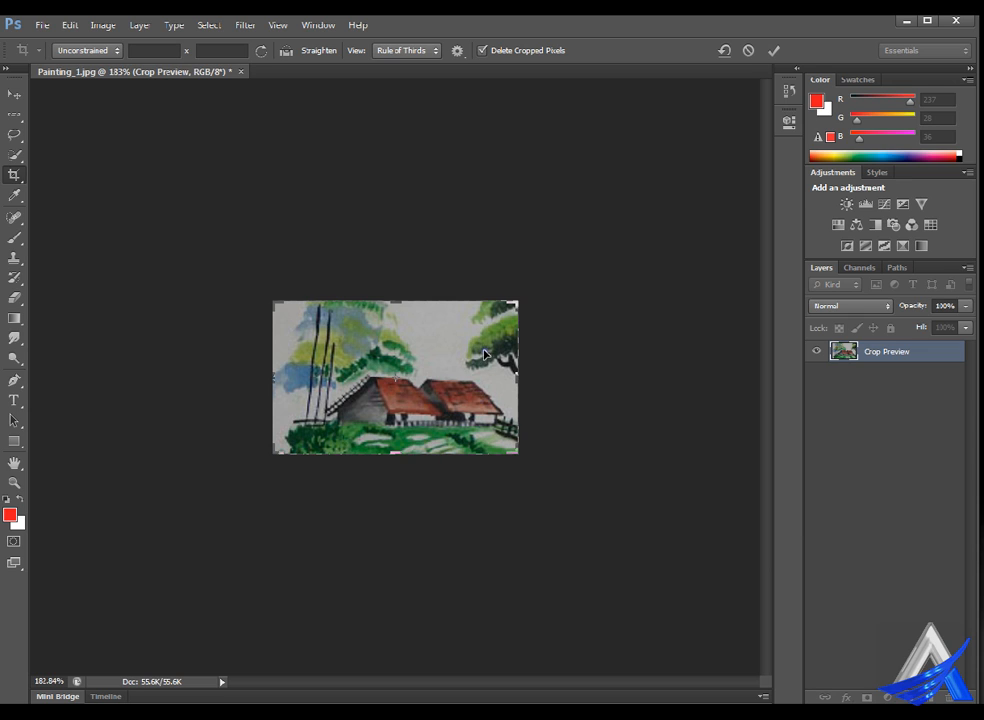
# - Extend the crop evenly outward to leave a transparent border around the image, and nudge Layer 0 slightly within it
pyautogui.click(537, 297)
pyautogui.moveTo(537, 297); pyautogui.dragTo(585, 283)
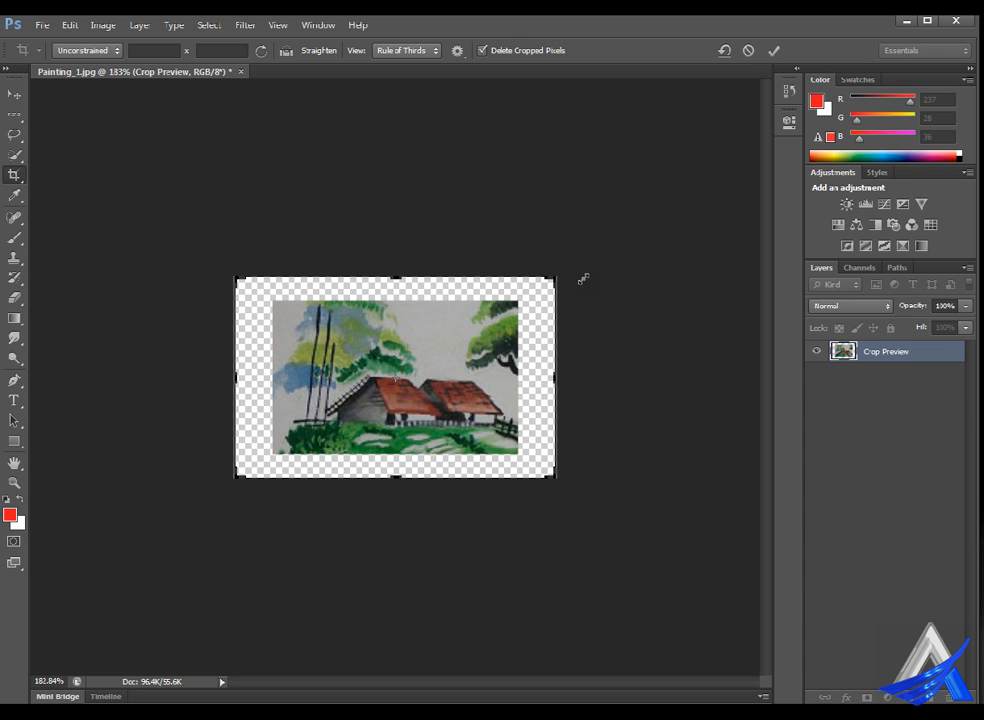
pyautogui.moveTo(583, 275); pyautogui.dragTo(642, 230)
pyautogui.moveTo(613, 260); pyautogui.dragTo(588, 285)
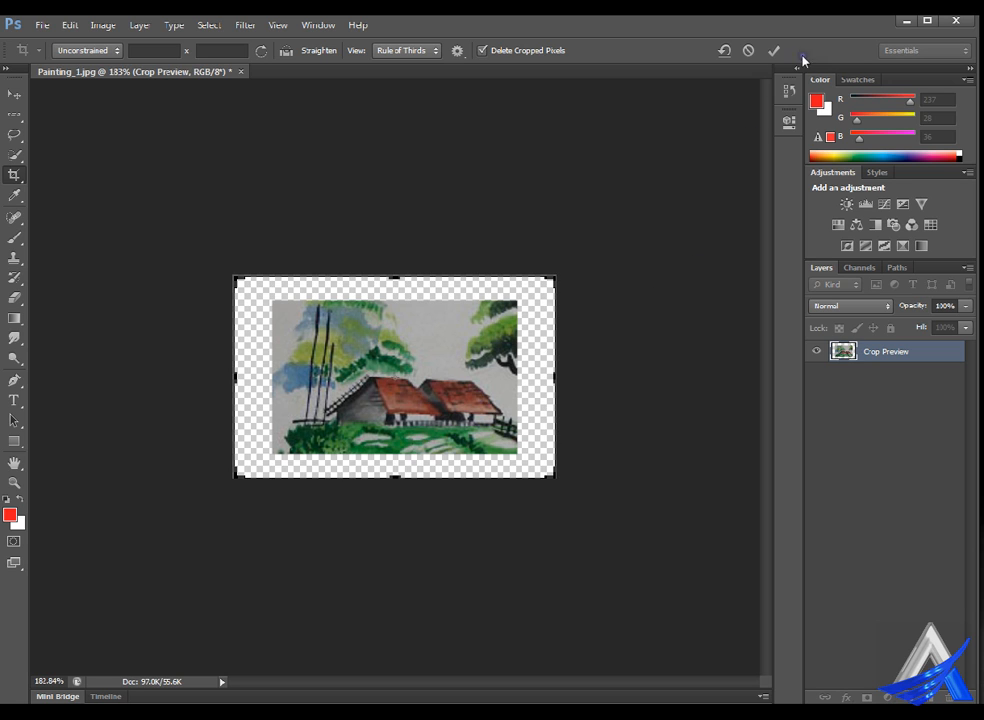
pyautogui.press('Return')
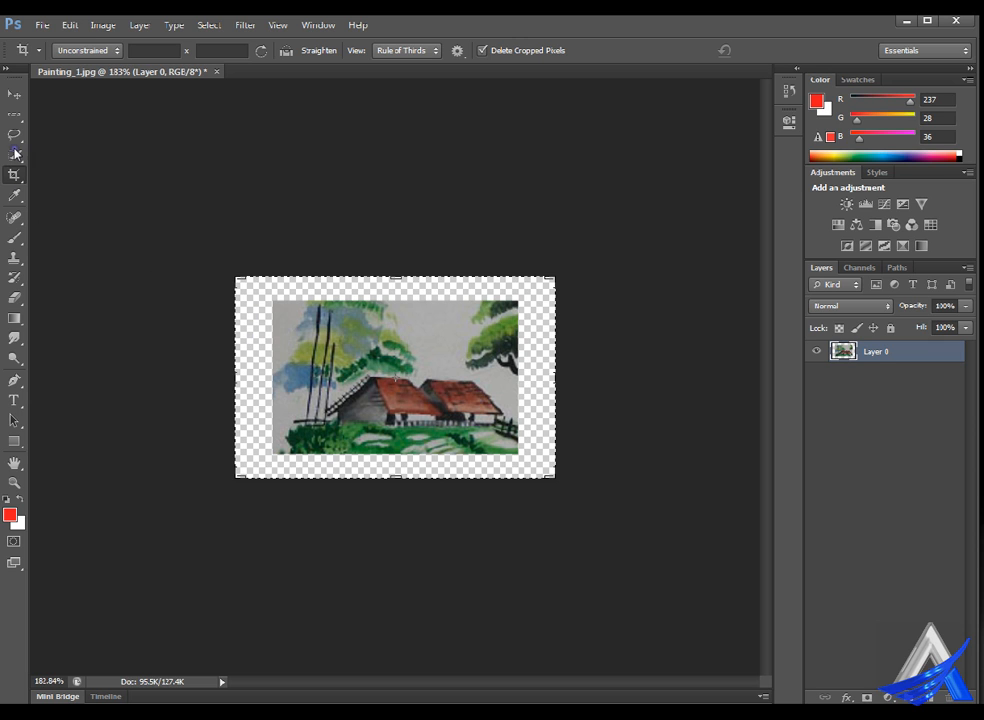
pyautogui.click(14, 93)
pyautogui.moveTo(397, 381)
pyautogui.mouseDown()
pyautogui.moveTo(413, 374)
pyautogui.moveTo(391, 374)
pyautogui.moveTo(398, 378)
pyautogui.mouseUp()
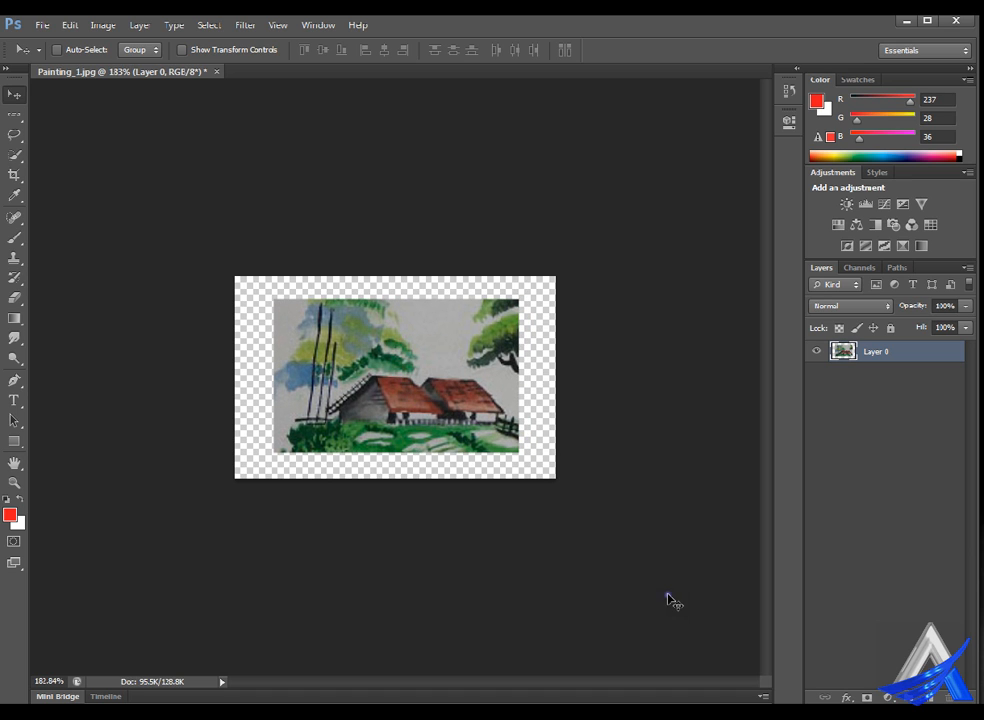
# - Add a new layer above Layer 0 and fill it with White in Normal mode at 100% opacity
pyautogui.click(929, 698)
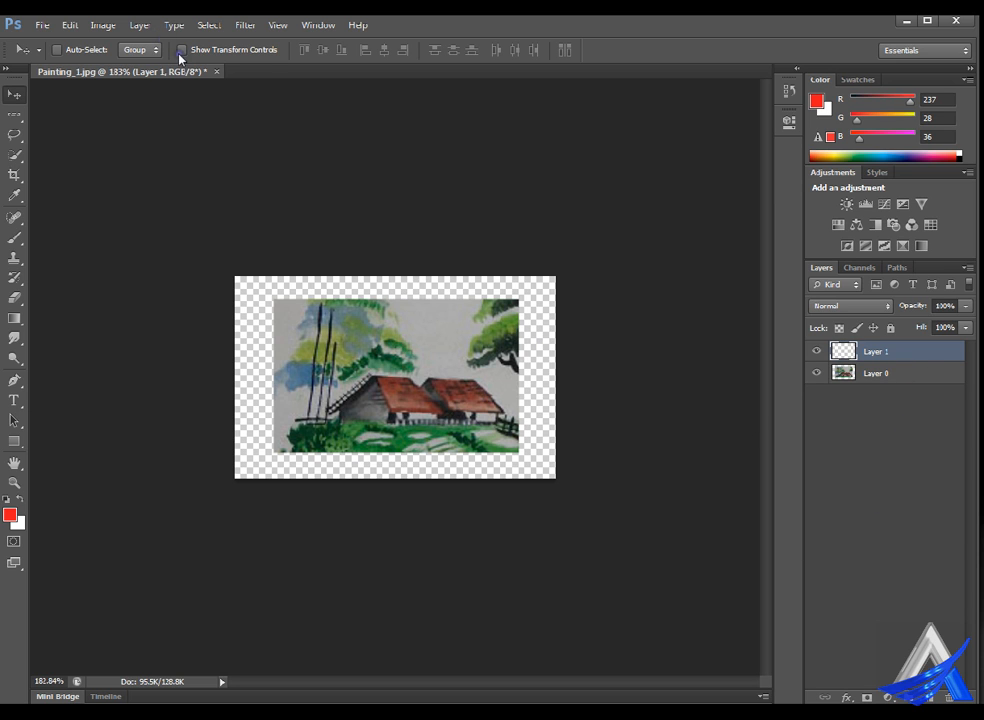
pyautogui.click(70, 25)
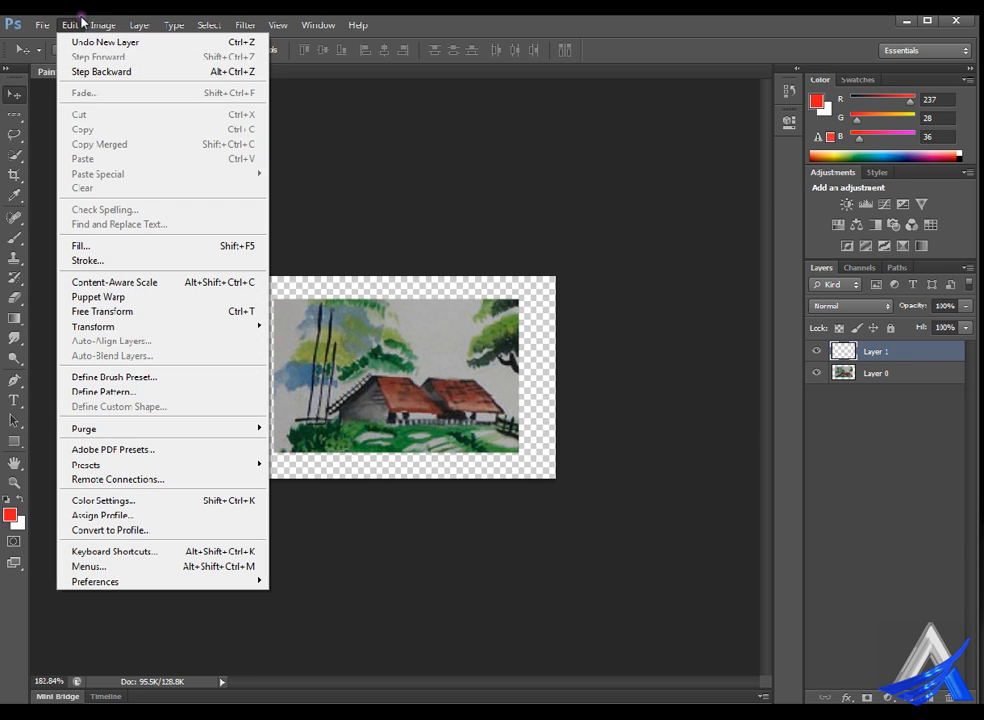
pyautogui.click(147, 244)
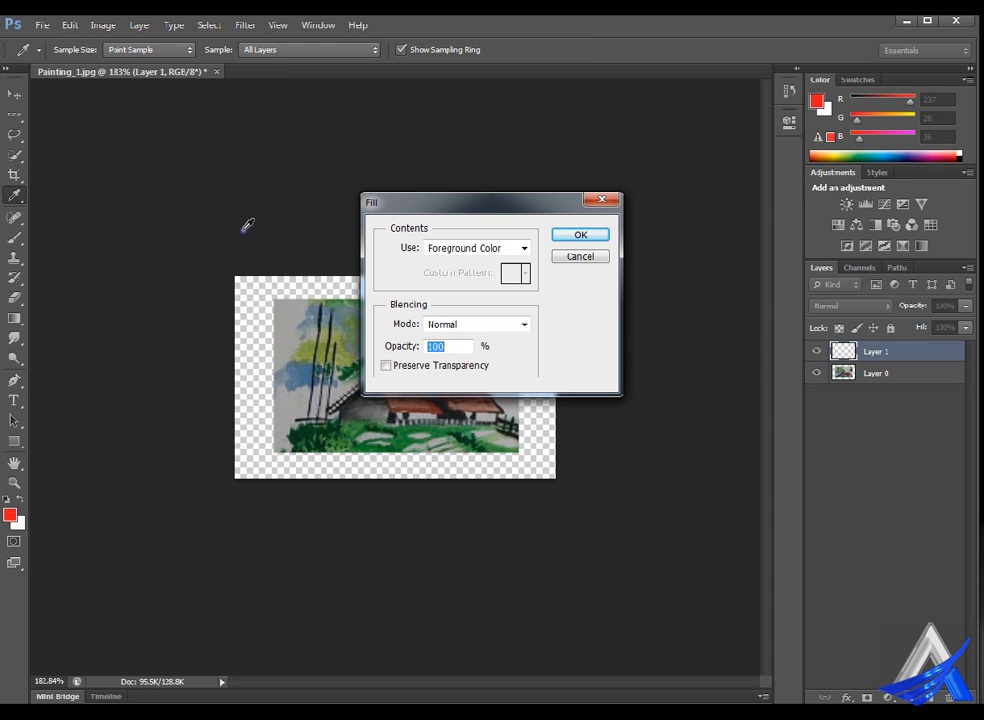
pyautogui.click(522, 248)
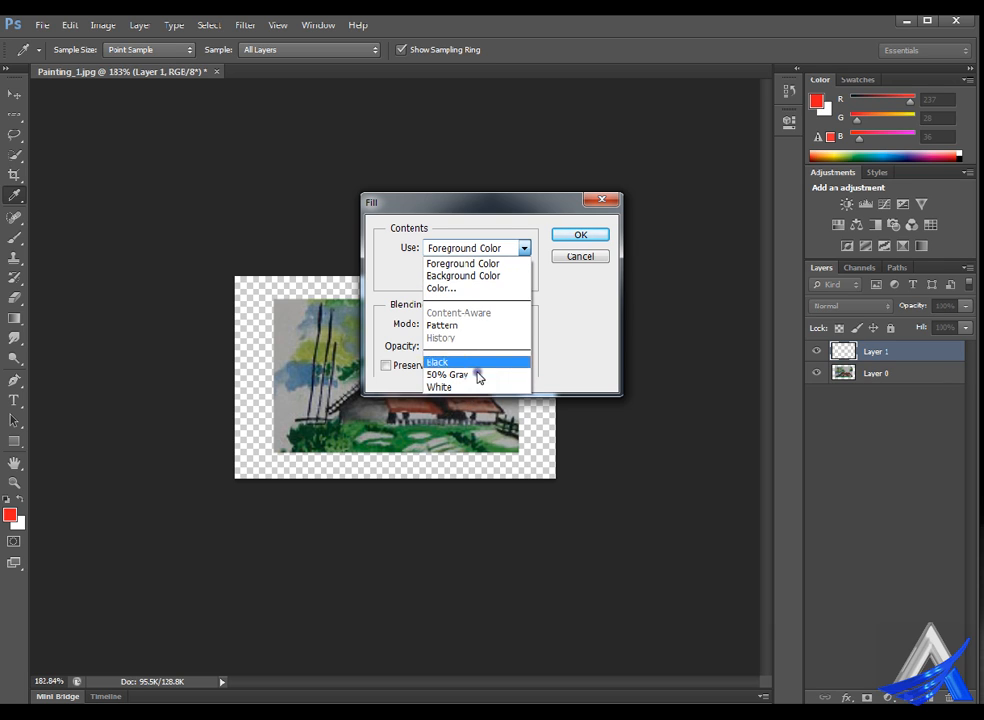
pyautogui.click(508, 276)
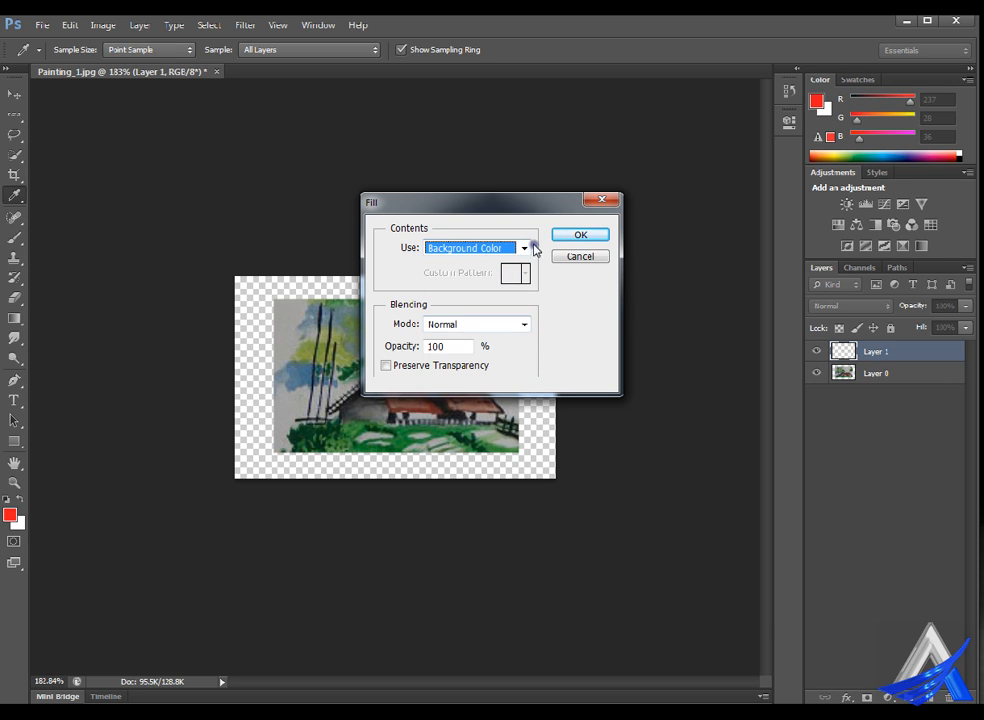
pyautogui.click(533, 248)
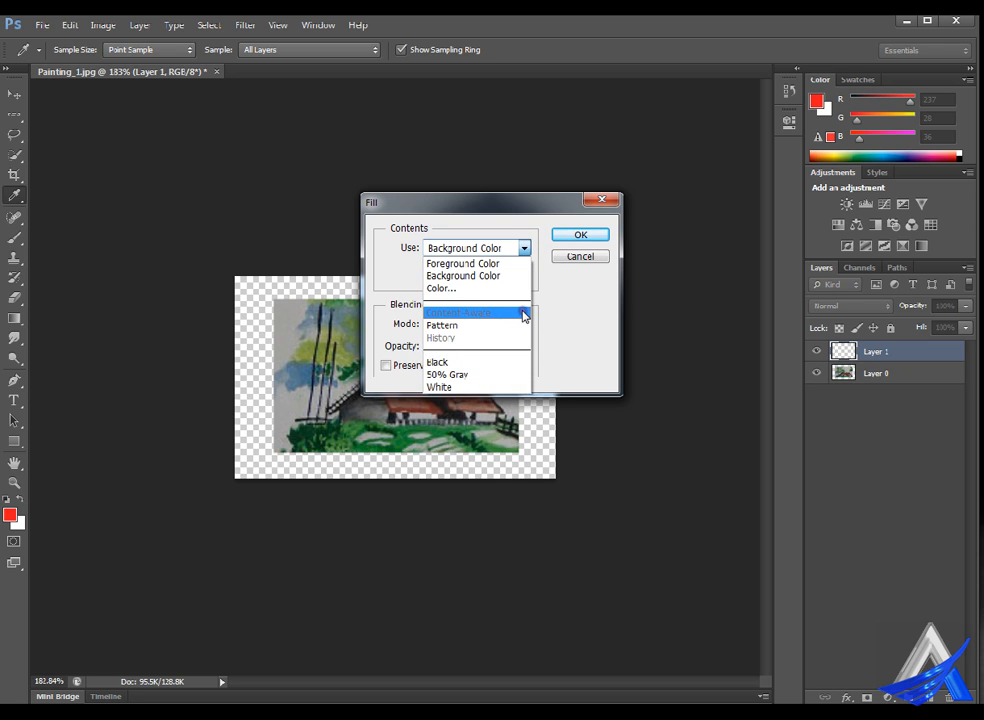
pyautogui.click(487, 386)
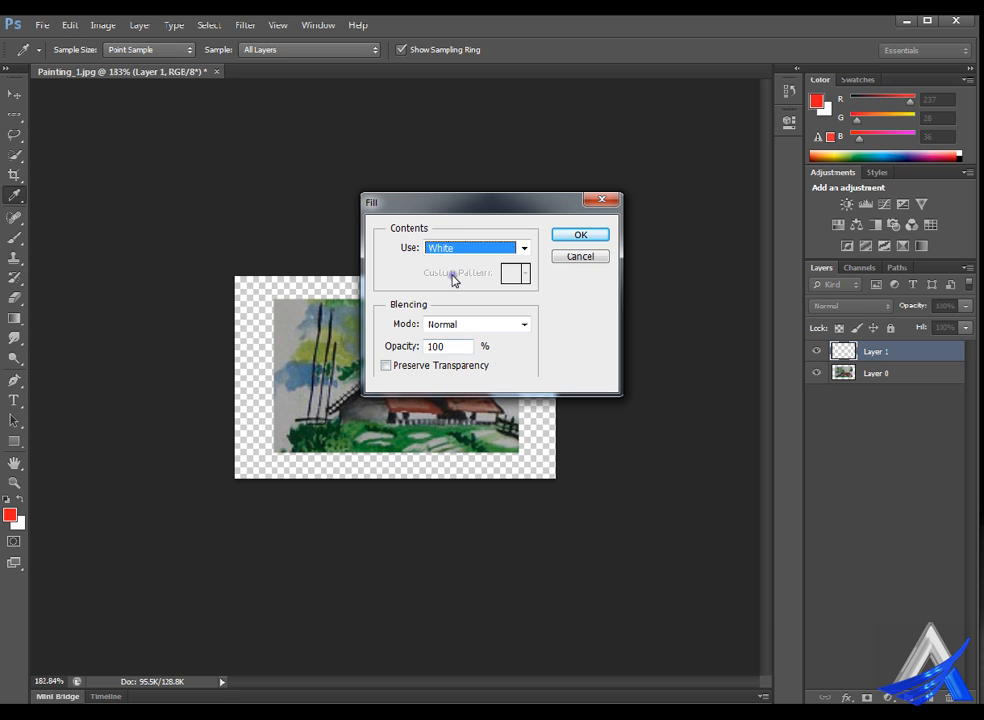
pyautogui.click(603, 237)
pyautogui.press('v')
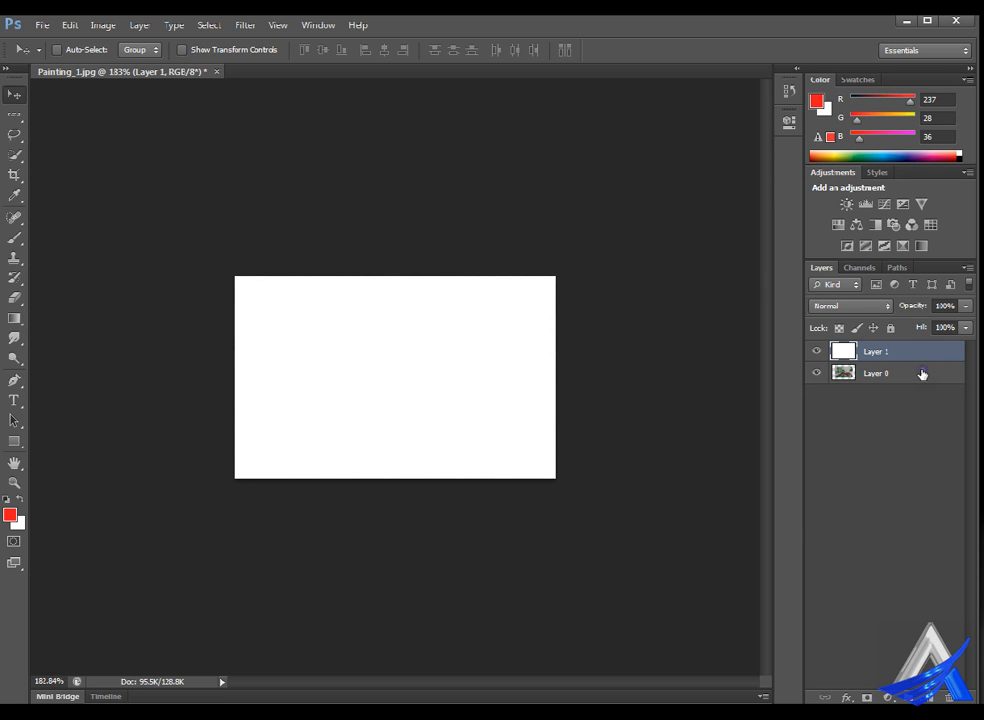
# - Place the white Layer 1 beneath Layer 0 as a border, and nudge Layer 0 slightly upward
pyautogui.moveTo(919, 355)
pyautogui.mouseDown()
pyautogui.moveTo(938, 375)
pyautogui.moveTo(930, 398)
pyautogui.mouseUp()
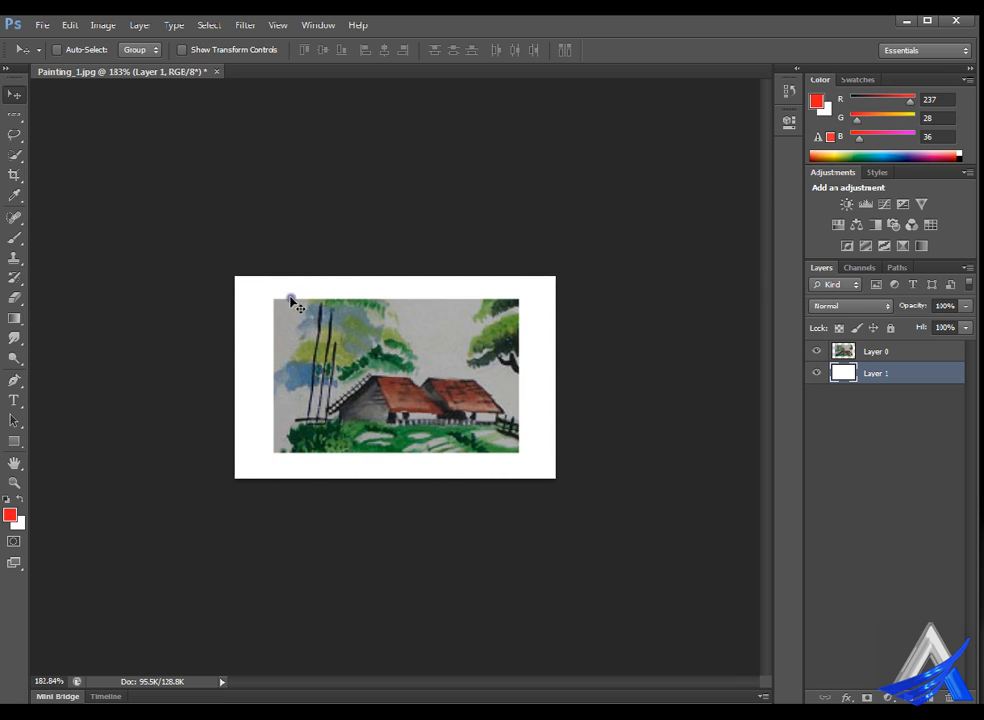
pyautogui.moveTo(460, 360)
pyautogui.mouseDown()
pyautogui.moveTo(450, 359)
pyautogui.moveTo(459, 361)
pyautogui.mouseUp()
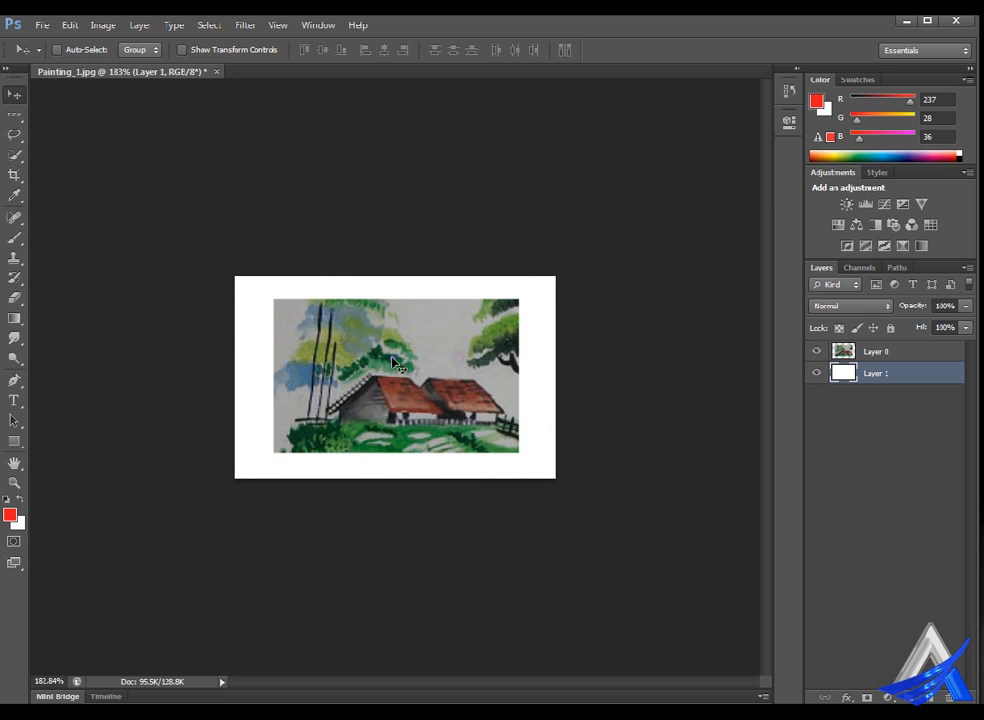
pyautogui.click(930, 348)
pyautogui.moveTo(432, 388); pyautogui.dragTo(431, 384)
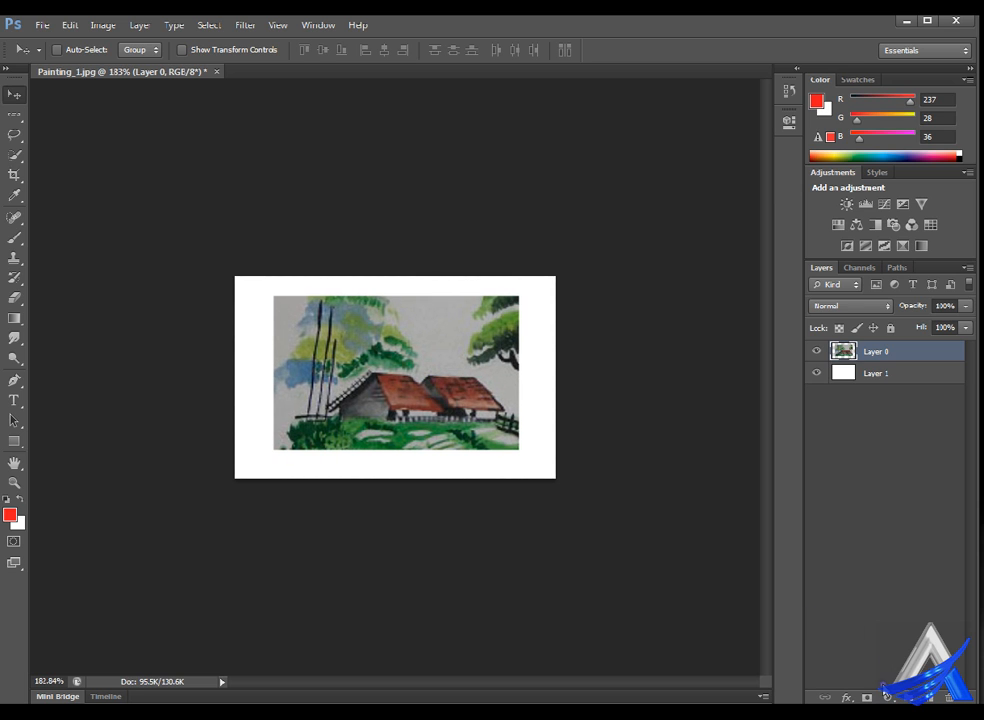
# - Add a black Stroke effect to Layer 0, trying several widths and setting its size to 7 px
pyautogui.click(846, 697)
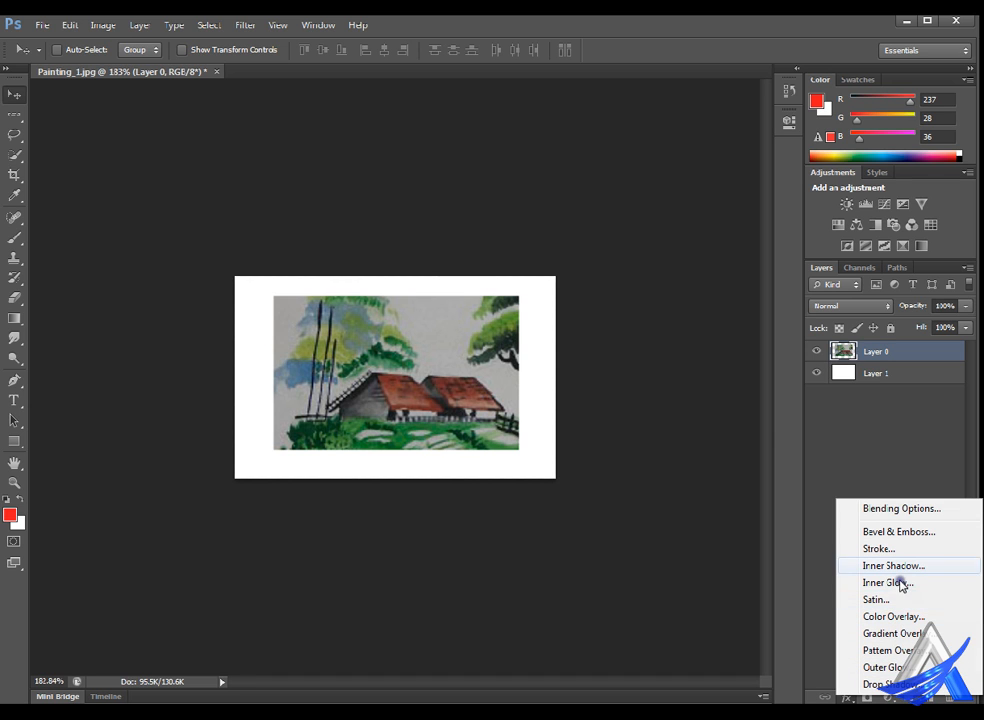
pyautogui.click(878, 549)
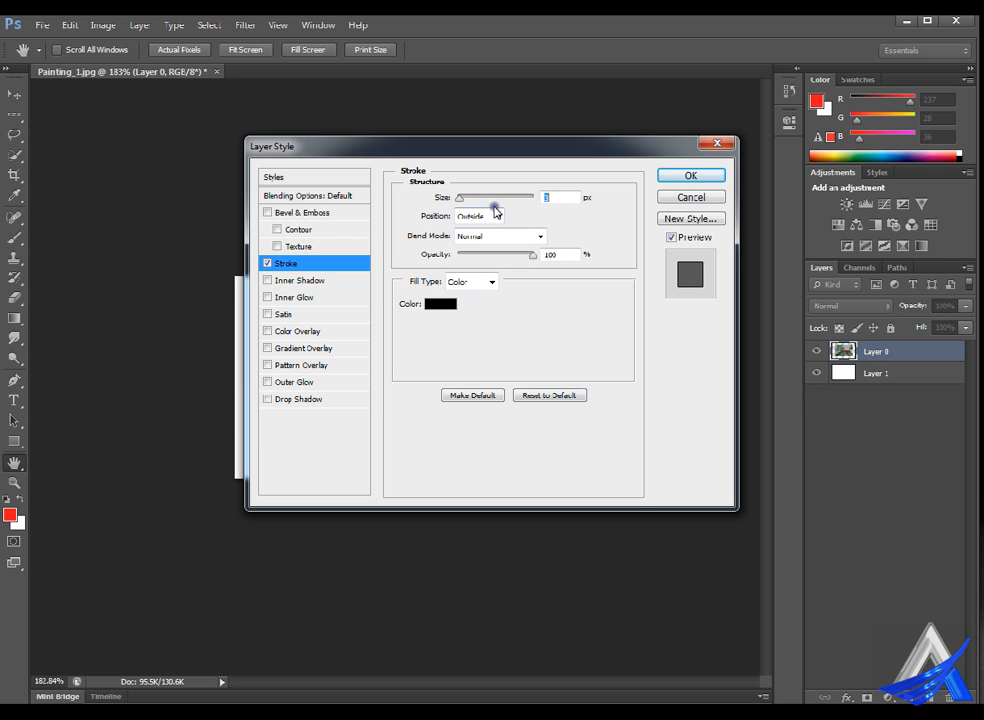
pyautogui.moveTo(479, 198); pyautogui.dragTo(488, 196)
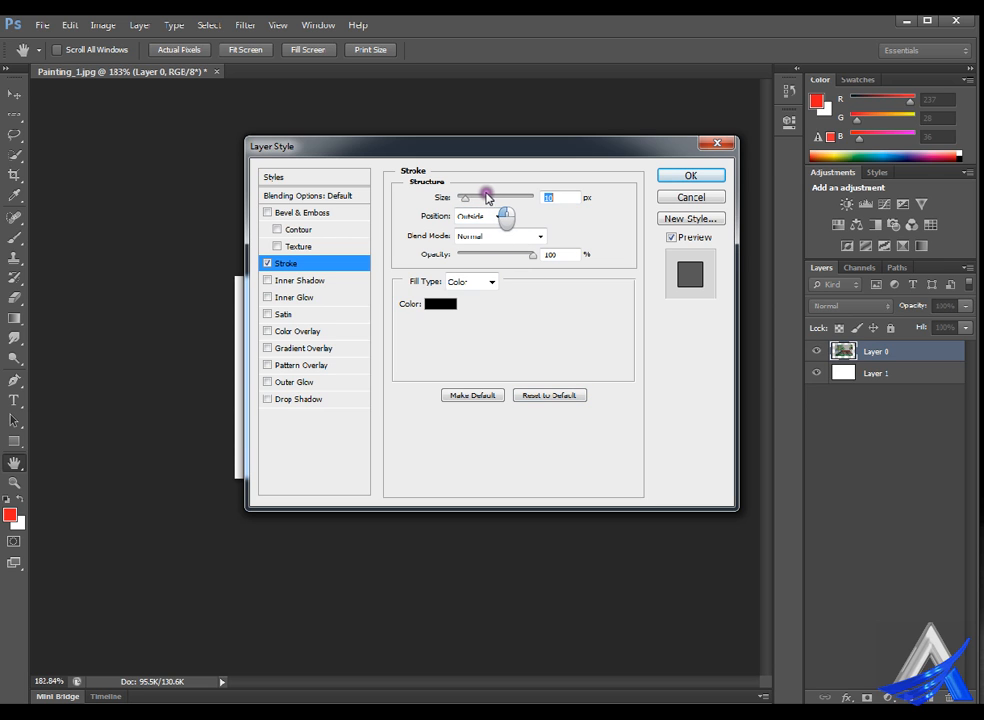
pyautogui.moveTo(536, 150)
pyautogui.mouseDown()
pyautogui.moveTo(676, 356)
pyautogui.moveTo(675, 303)
pyautogui.mouseUp()
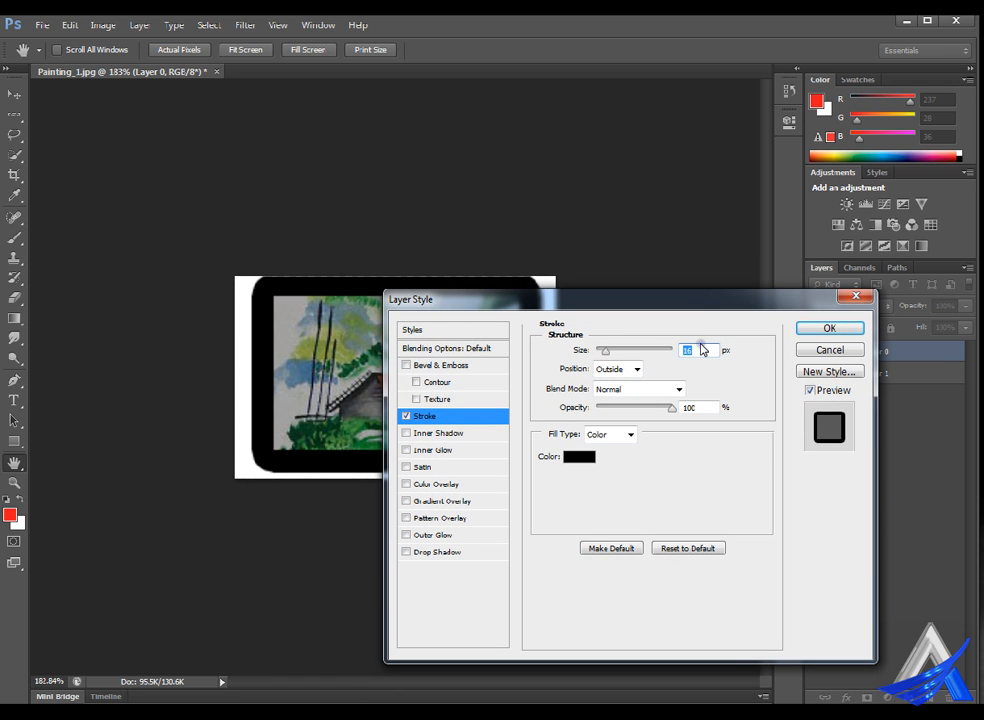
pyautogui.write('10')
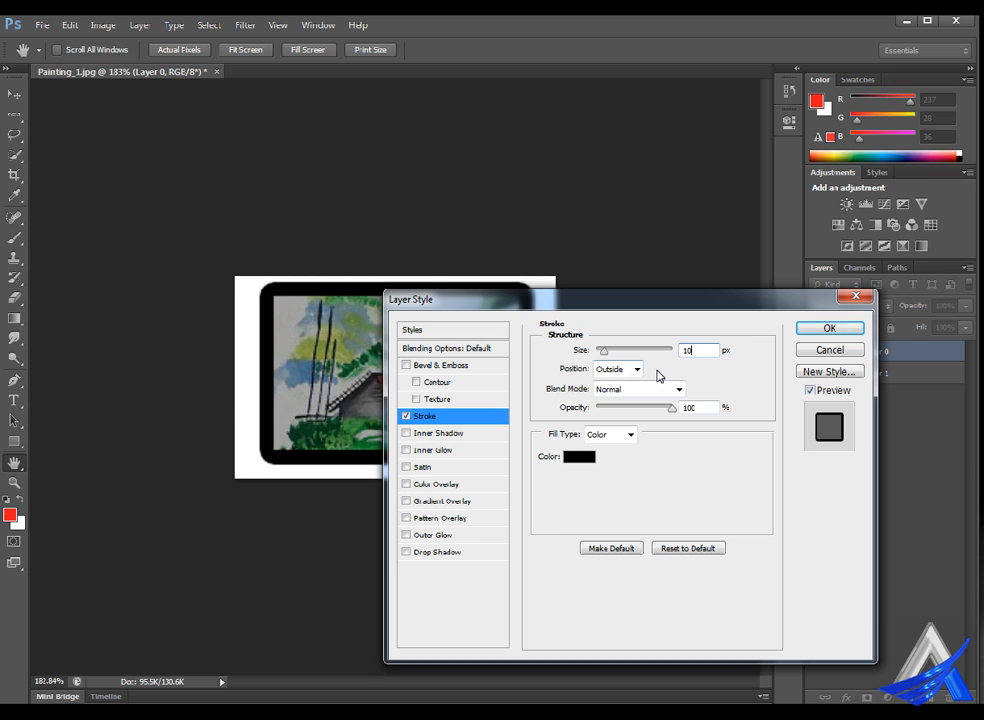
pyautogui.press('BackSpace')
pyautogui.press('BackSpace')
pyautogui.write('8')
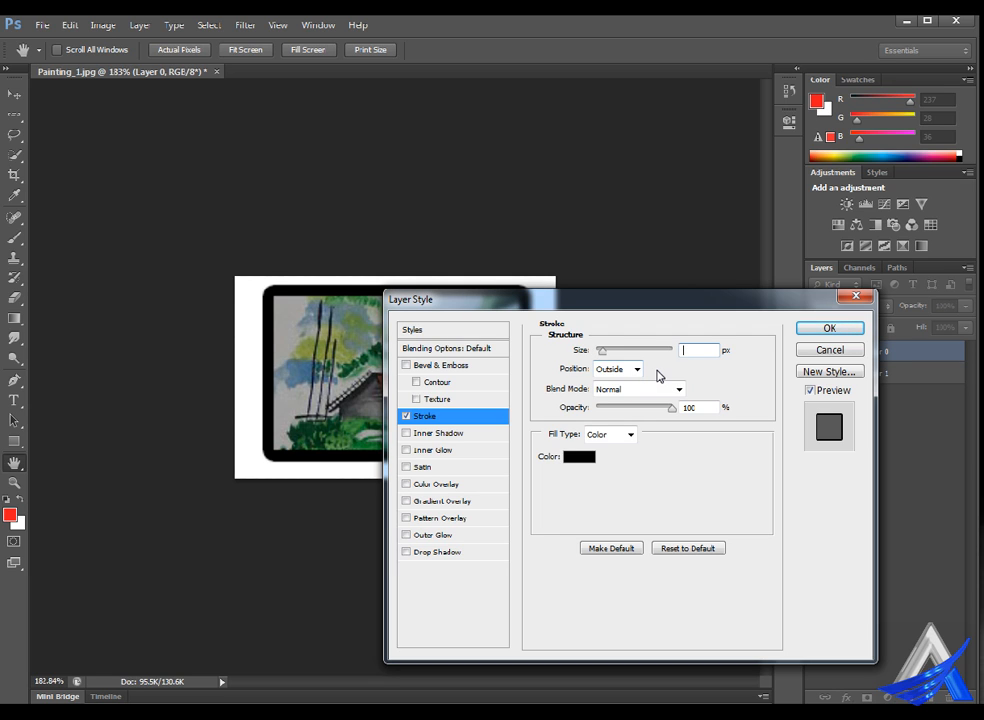
pyautogui.write('7')
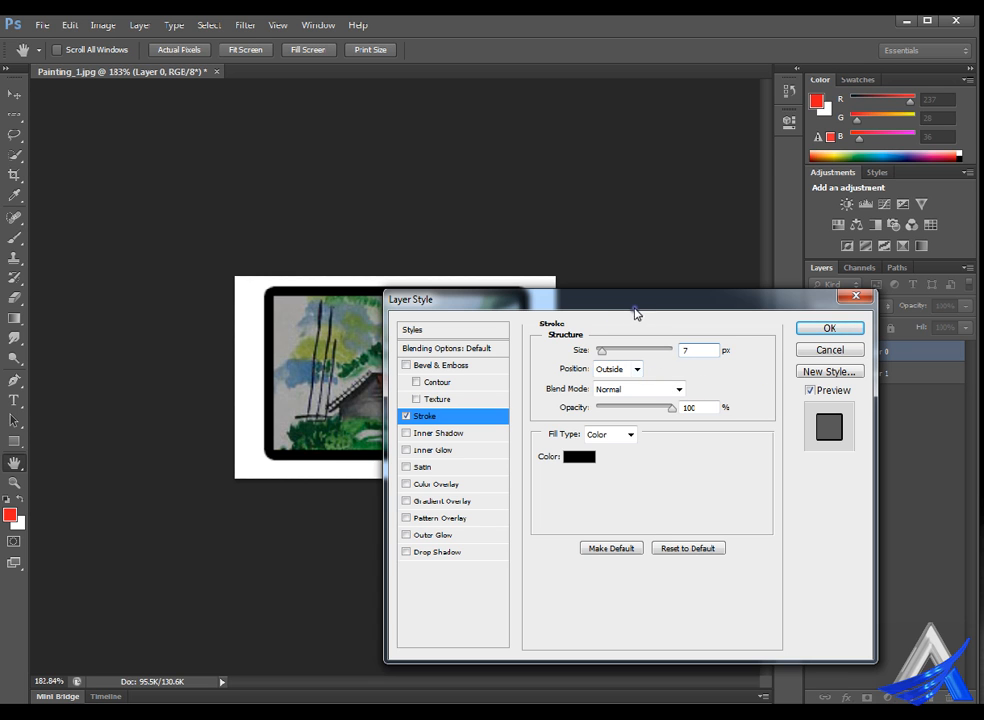
# - Try the Inside position for Layer 0's stroke, set the position to Center, and apply the layer style
pyautogui.moveTo(642, 308)
pyautogui.mouseDown()
pyautogui.moveTo(761, 219)
pyautogui.moveTo(638, 232)
pyautogui.mouseUp()
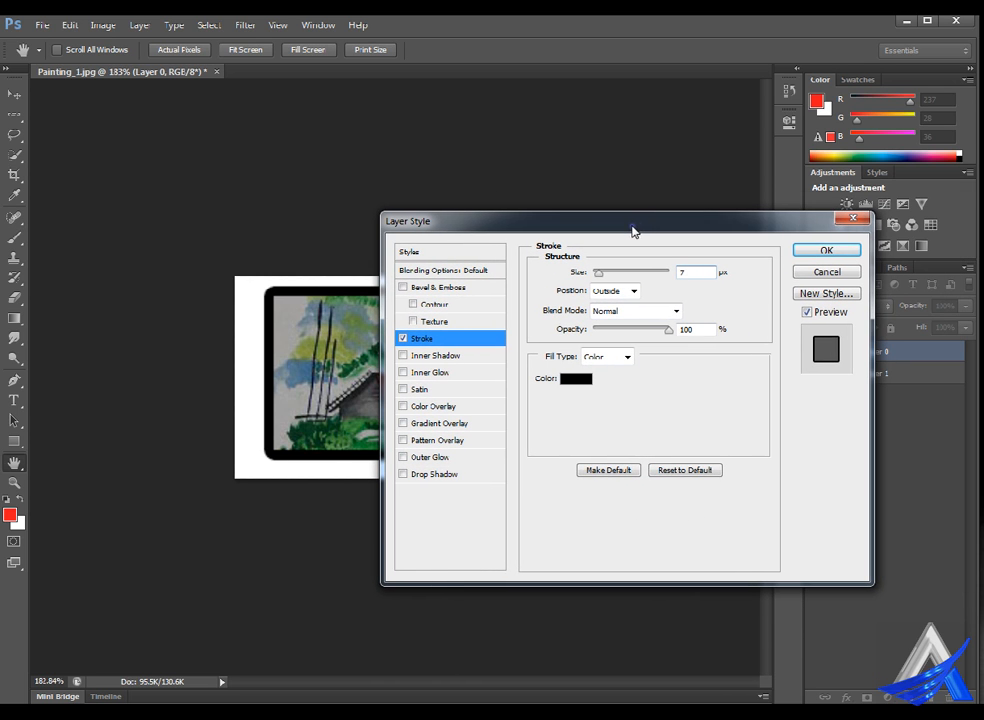
pyautogui.click(633, 290)
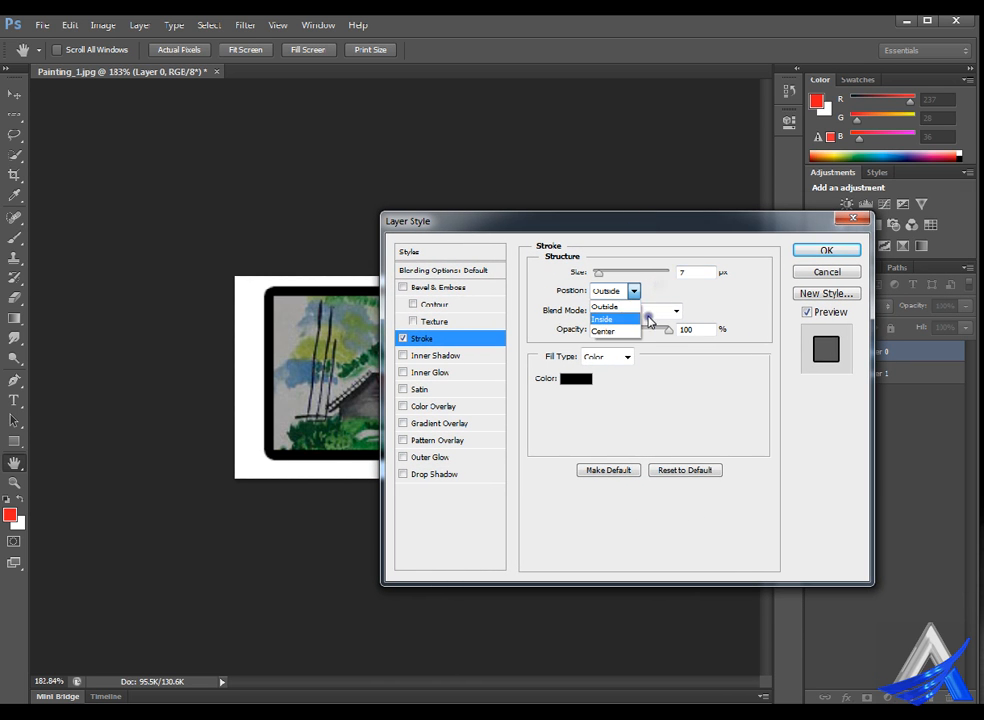
pyautogui.click(648, 321)
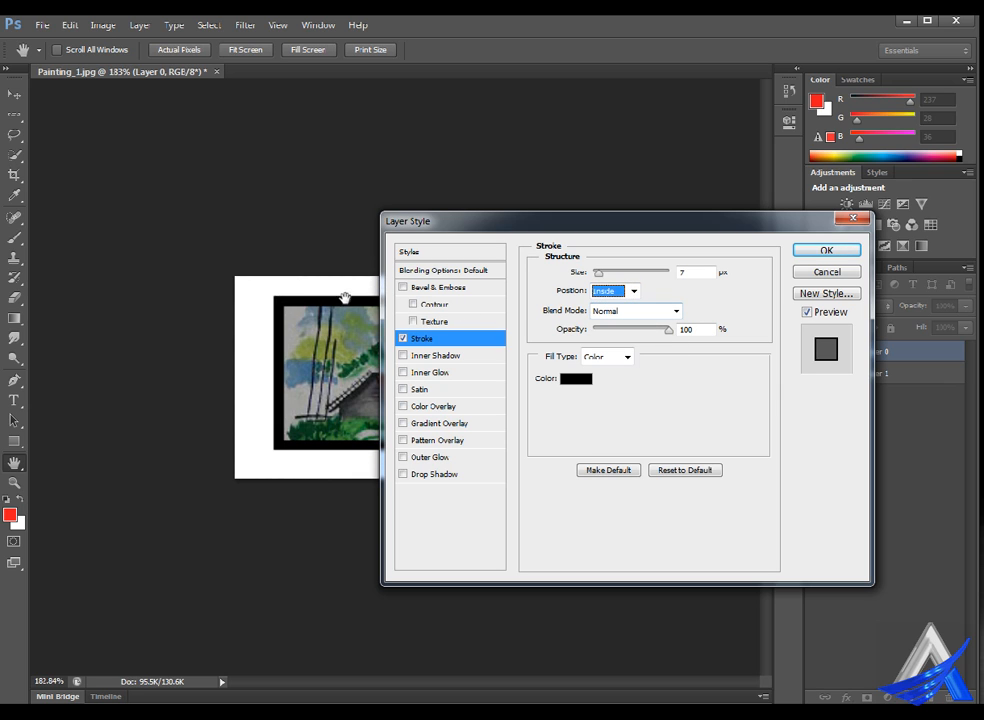
pyautogui.click(661, 291)
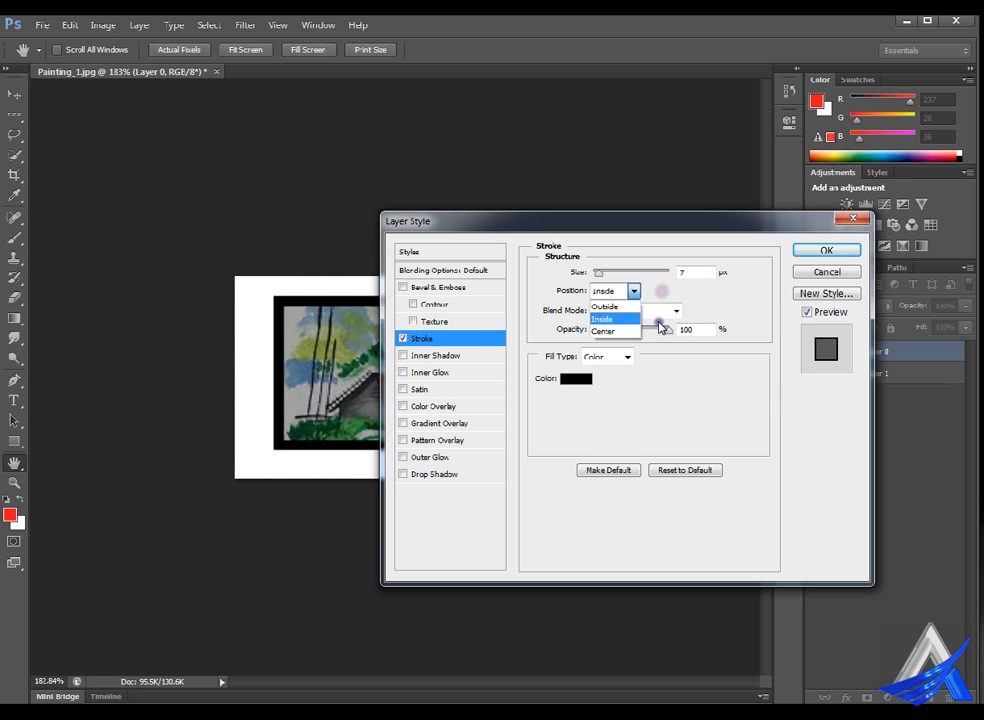
pyautogui.click(655, 329)
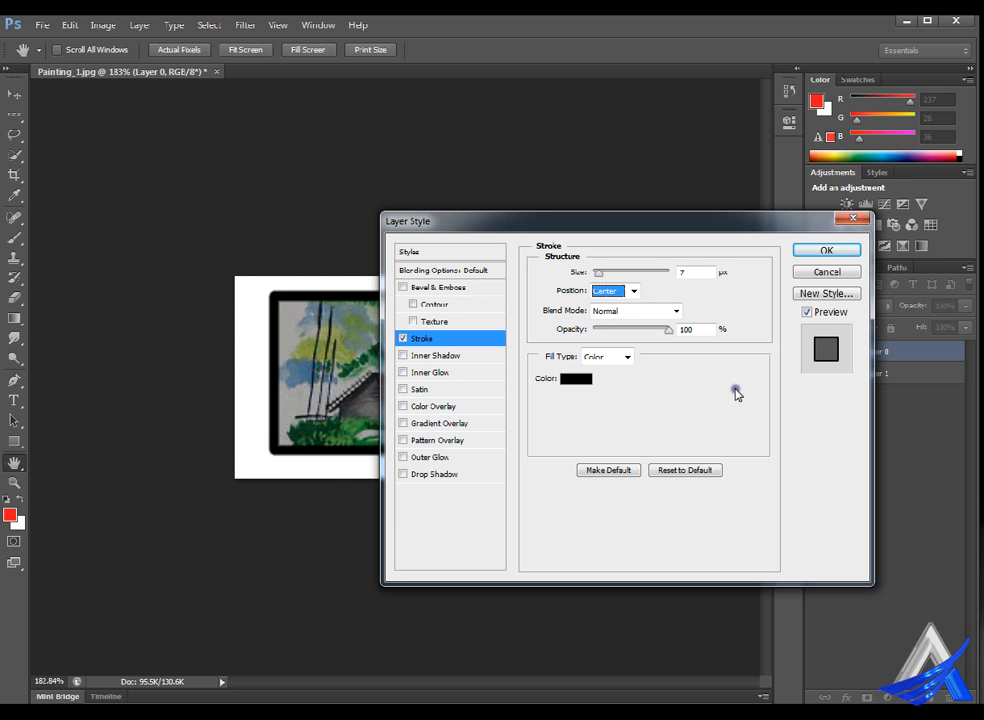
pyautogui.click(855, 250)
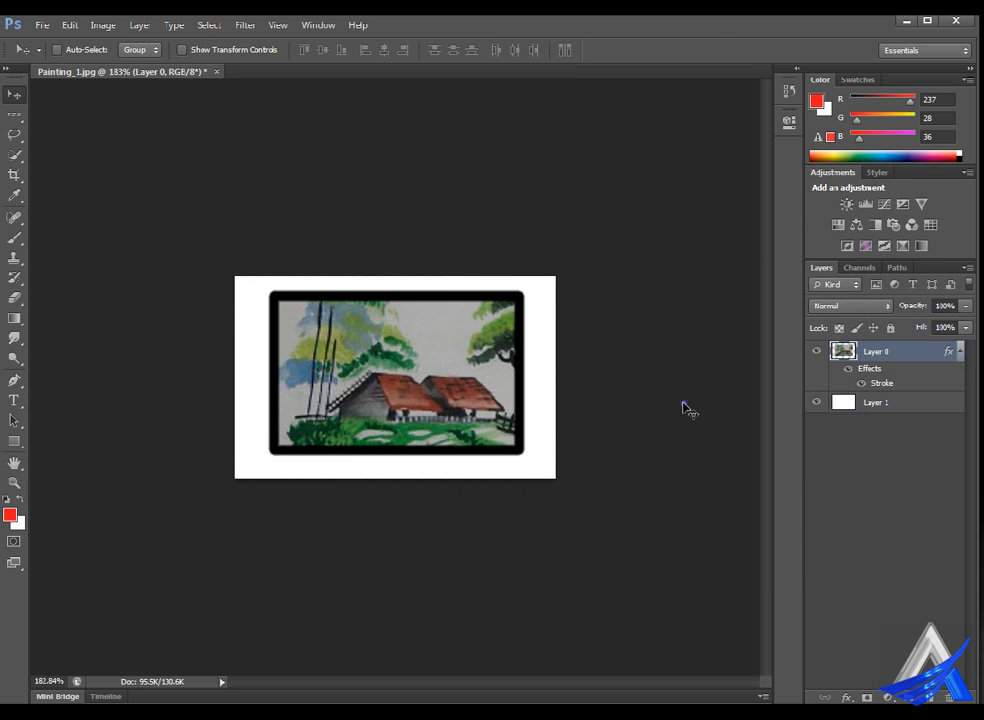